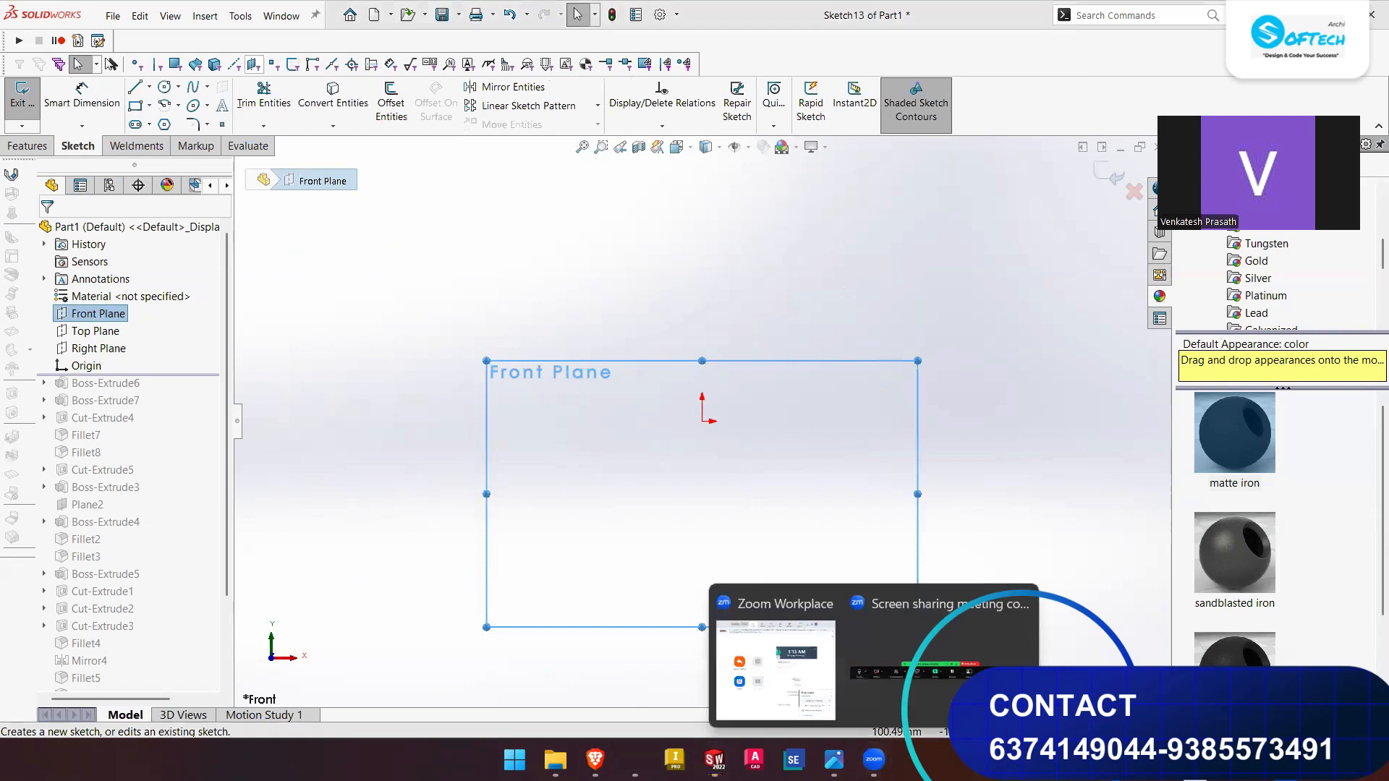
# Switch to the image viewer and examine the piston pin drawing for its diameter, length and chamfer dimensions.
pyautogui.click(834, 759)
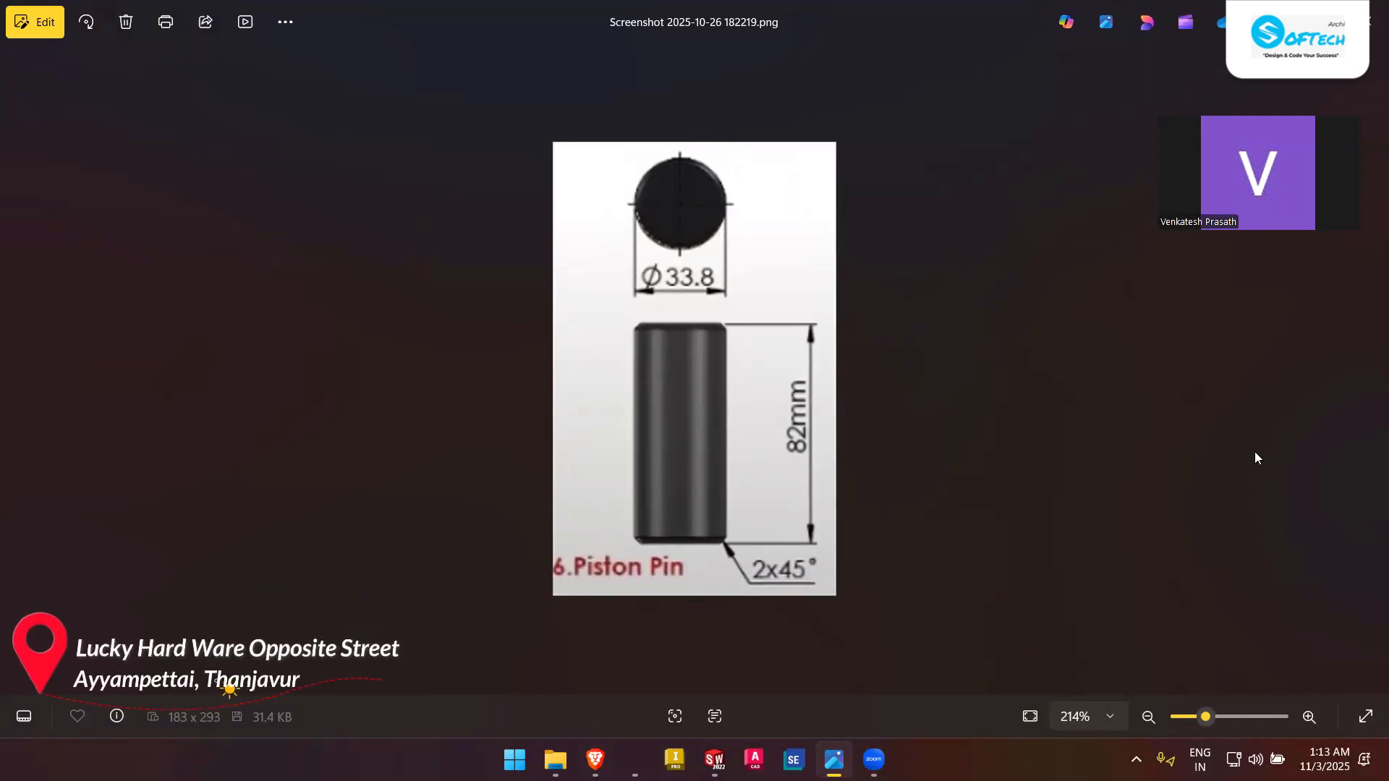
pyautogui.click(1371, 370)
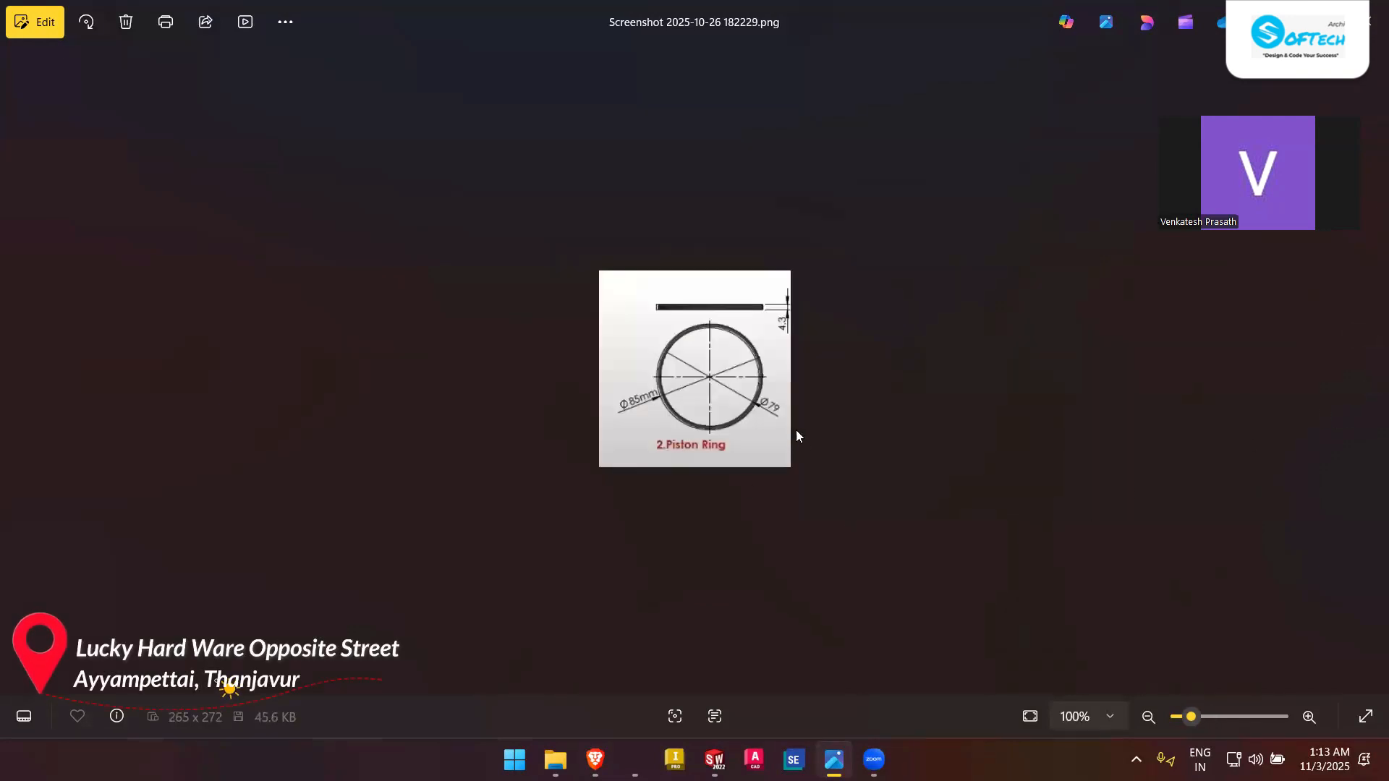
pyautogui.moveTo(61, 430)
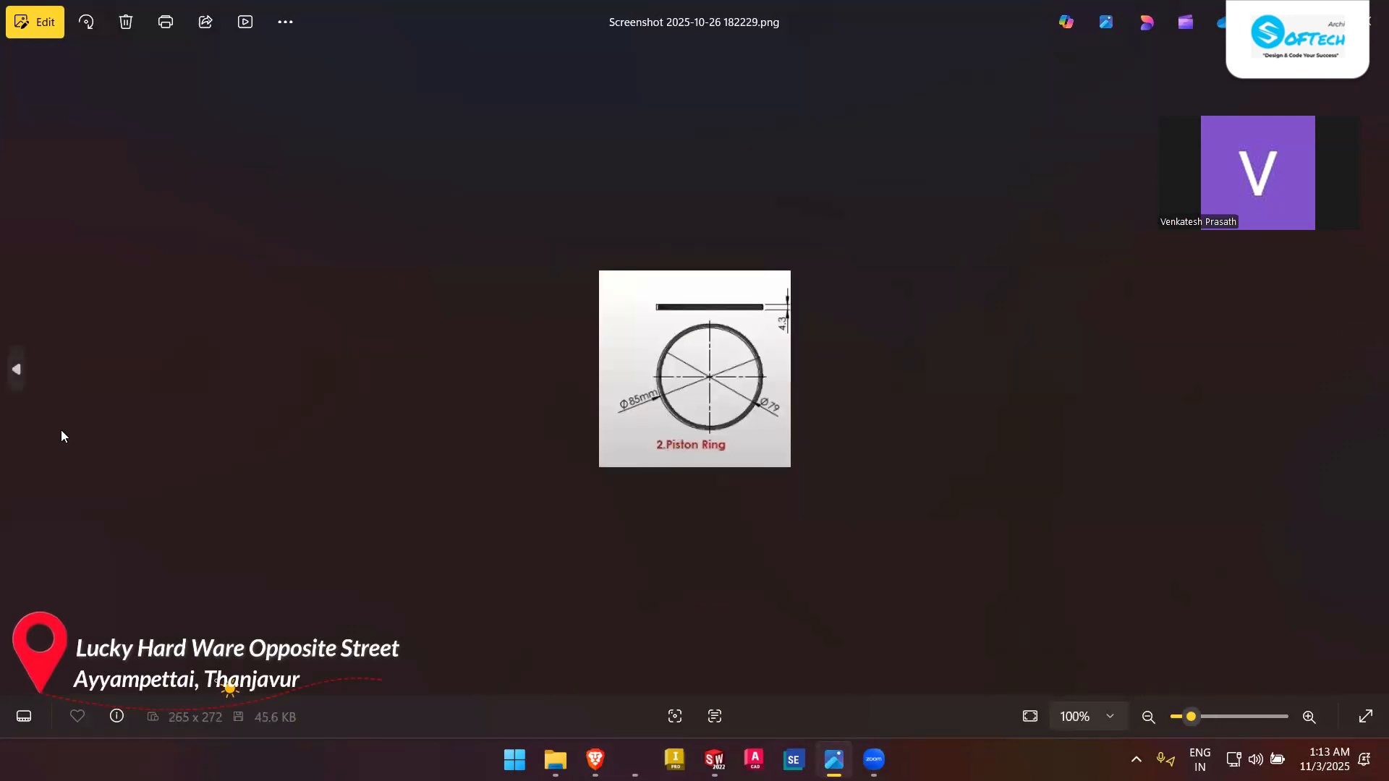
pyautogui.click(16, 370)
pyautogui.scroll(3, 677, 460)
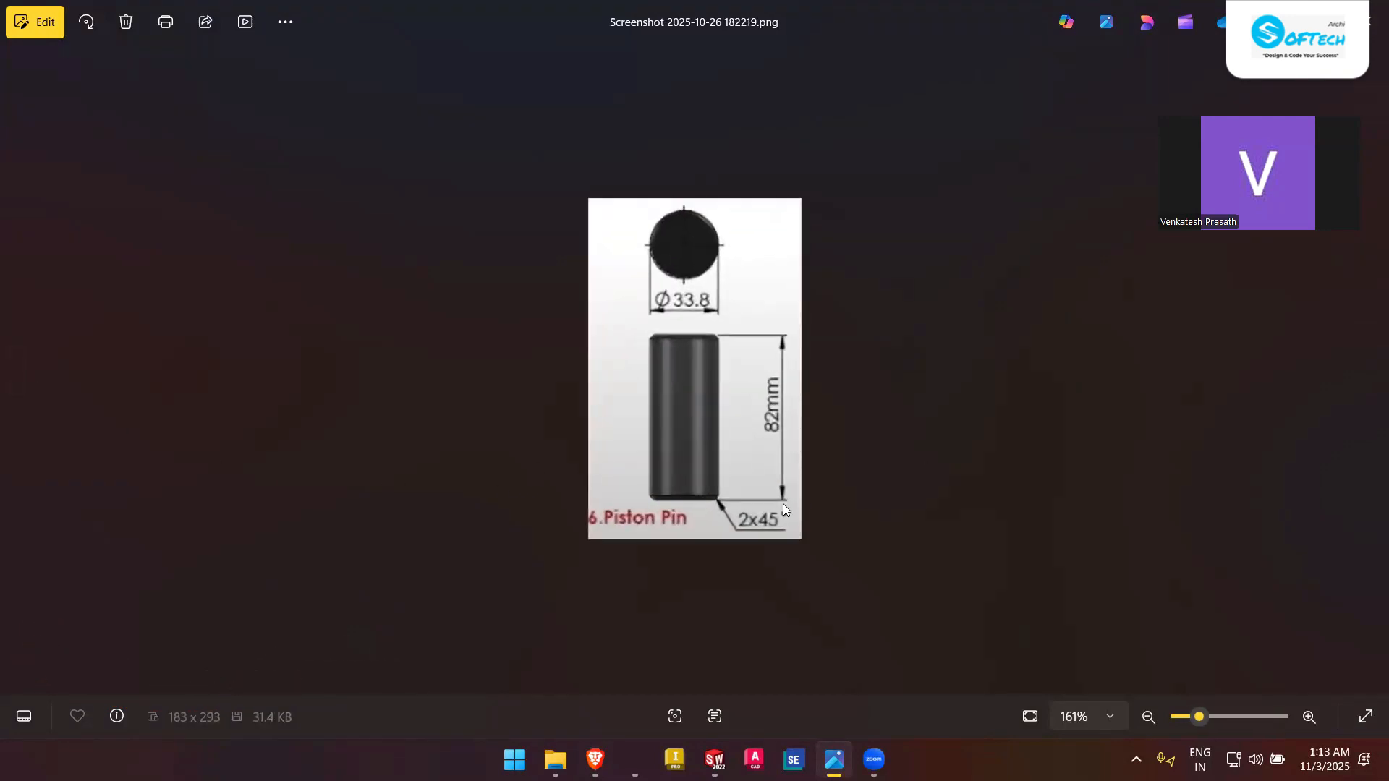
pyautogui.scroll(1, 783, 503)
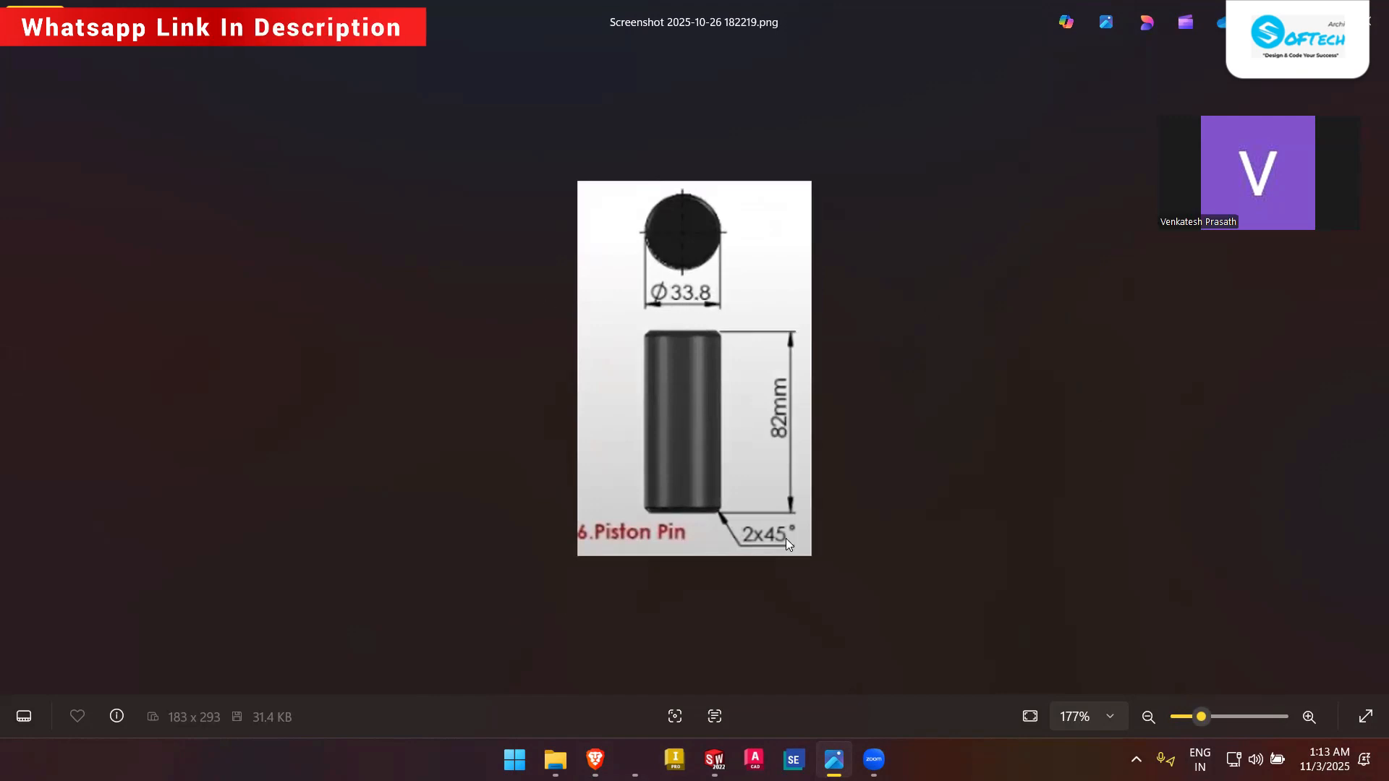
pyautogui.click(1284, 22)
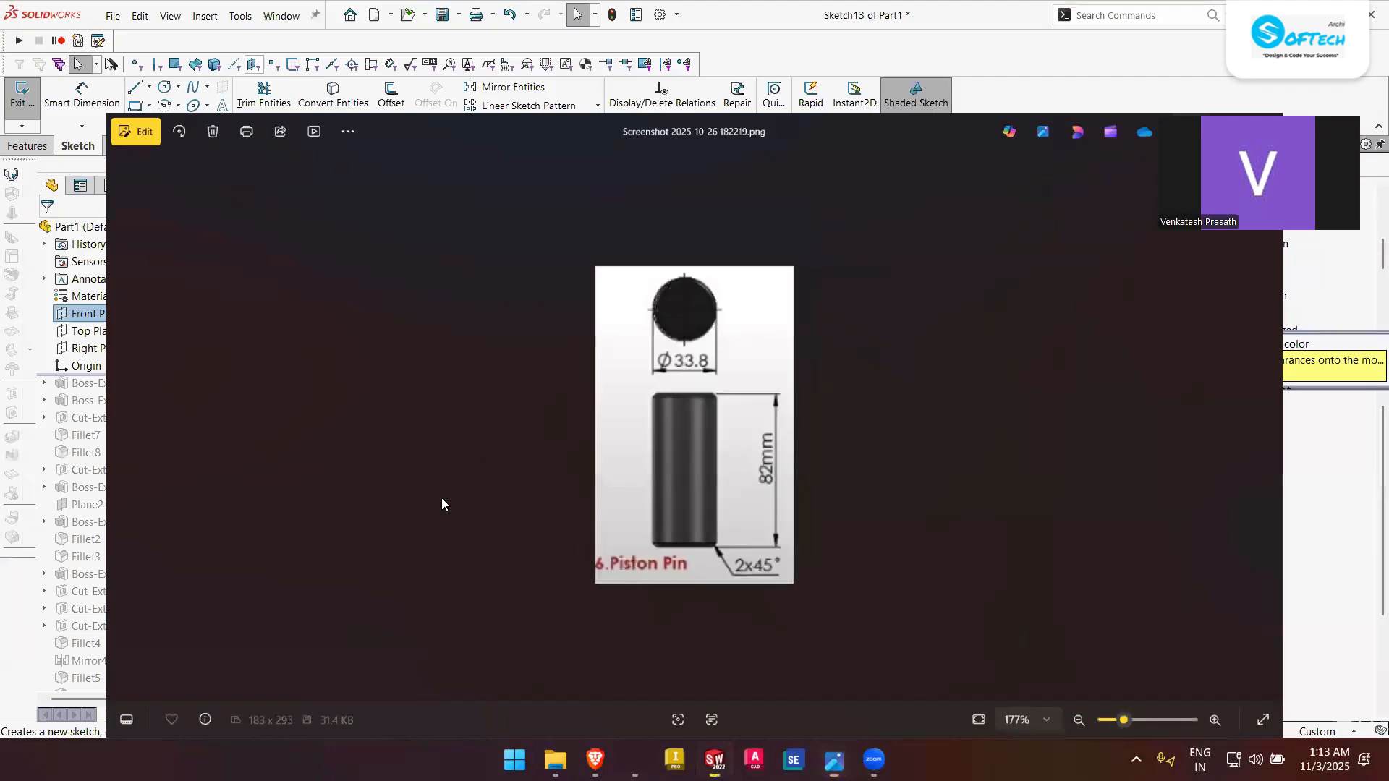
# Sketch a circle centred on the origin on the Front Plane and dimension its diameter to 33.8 mm.
pyautogui.click(165, 87)
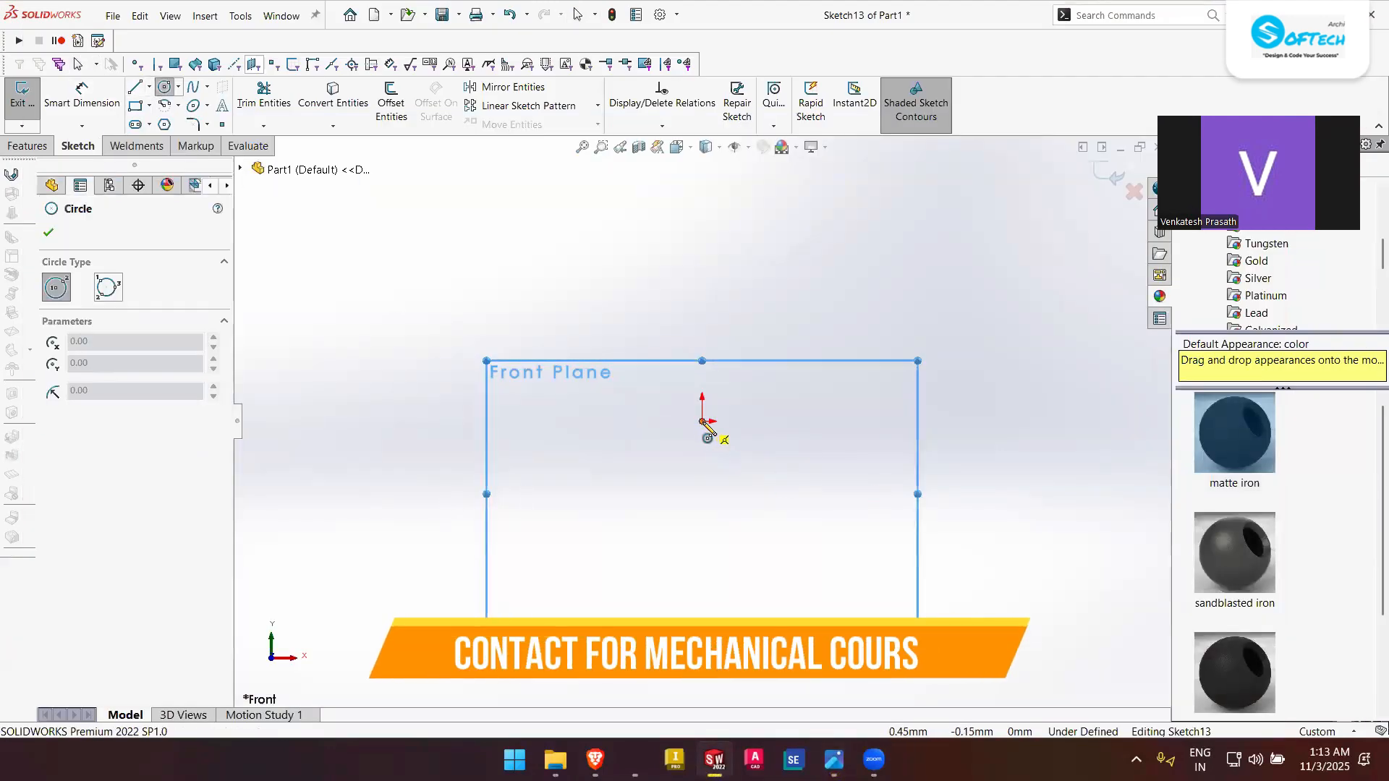
pyautogui.click(702, 421)
pyautogui.click(745, 388)
pyautogui.press('Escape')
pyautogui.click(762, 419)
pyautogui.click(847, 380)
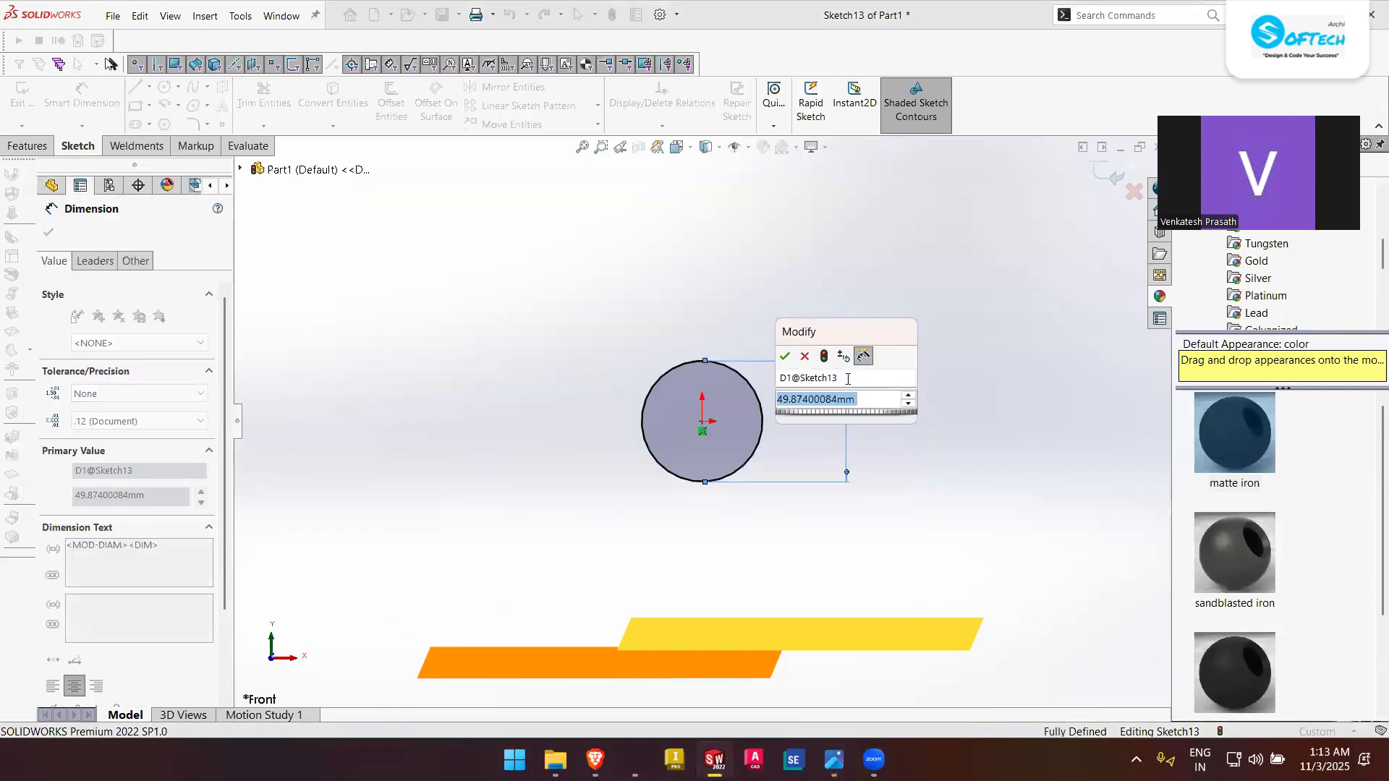
pyautogui.write('33.8')
pyautogui.press('Return')
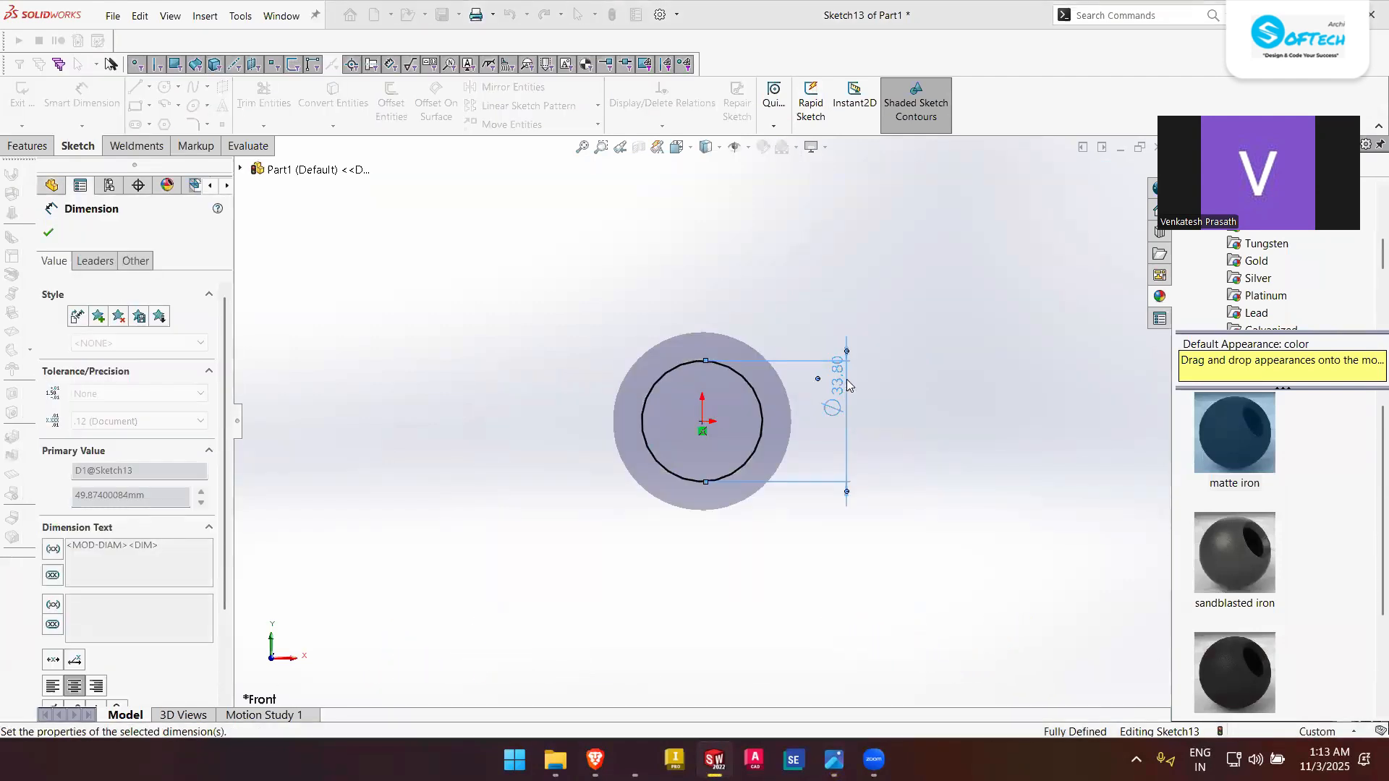
# Check the pin's length in the reference drawing and extrude the circle 82 mm with the Mid Plane end condition.
pyautogui.click(833, 759)
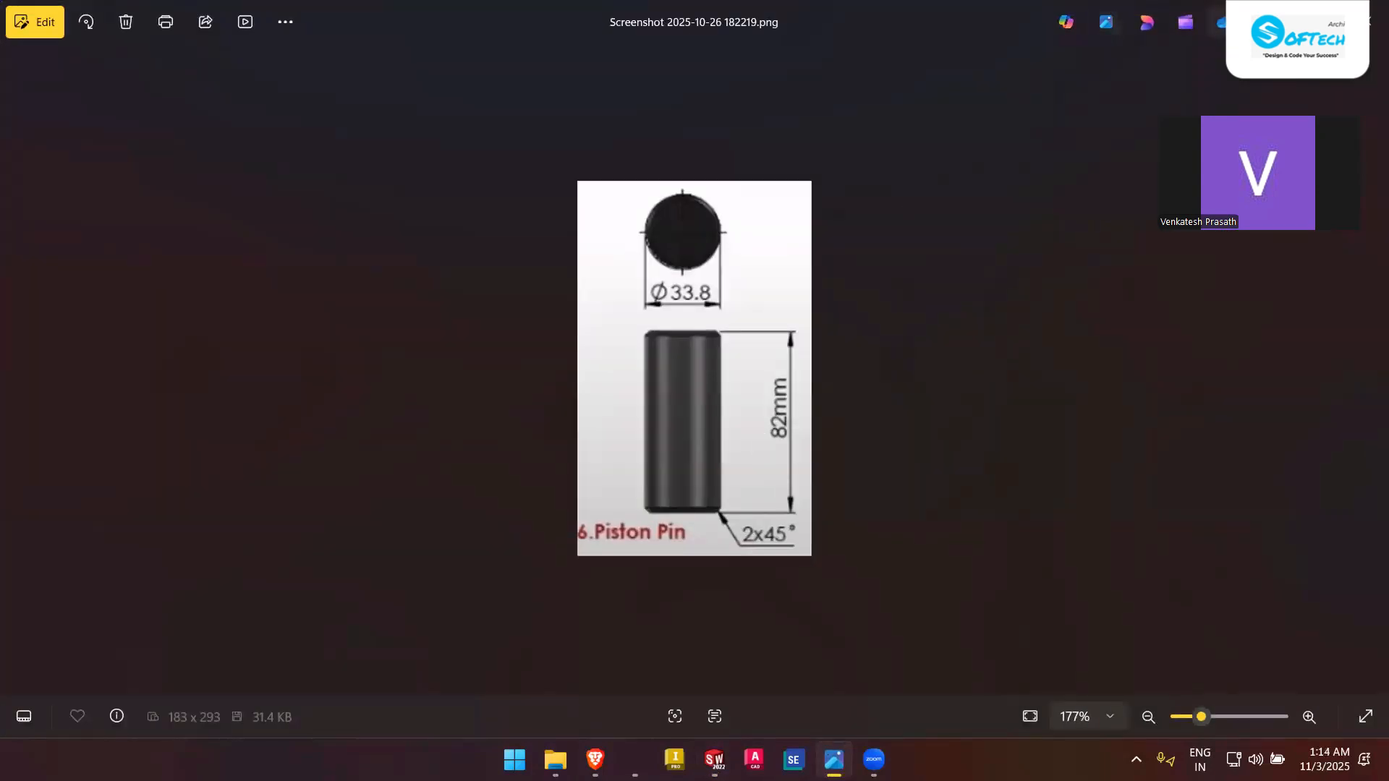
pyautogui.click(1285, 20)
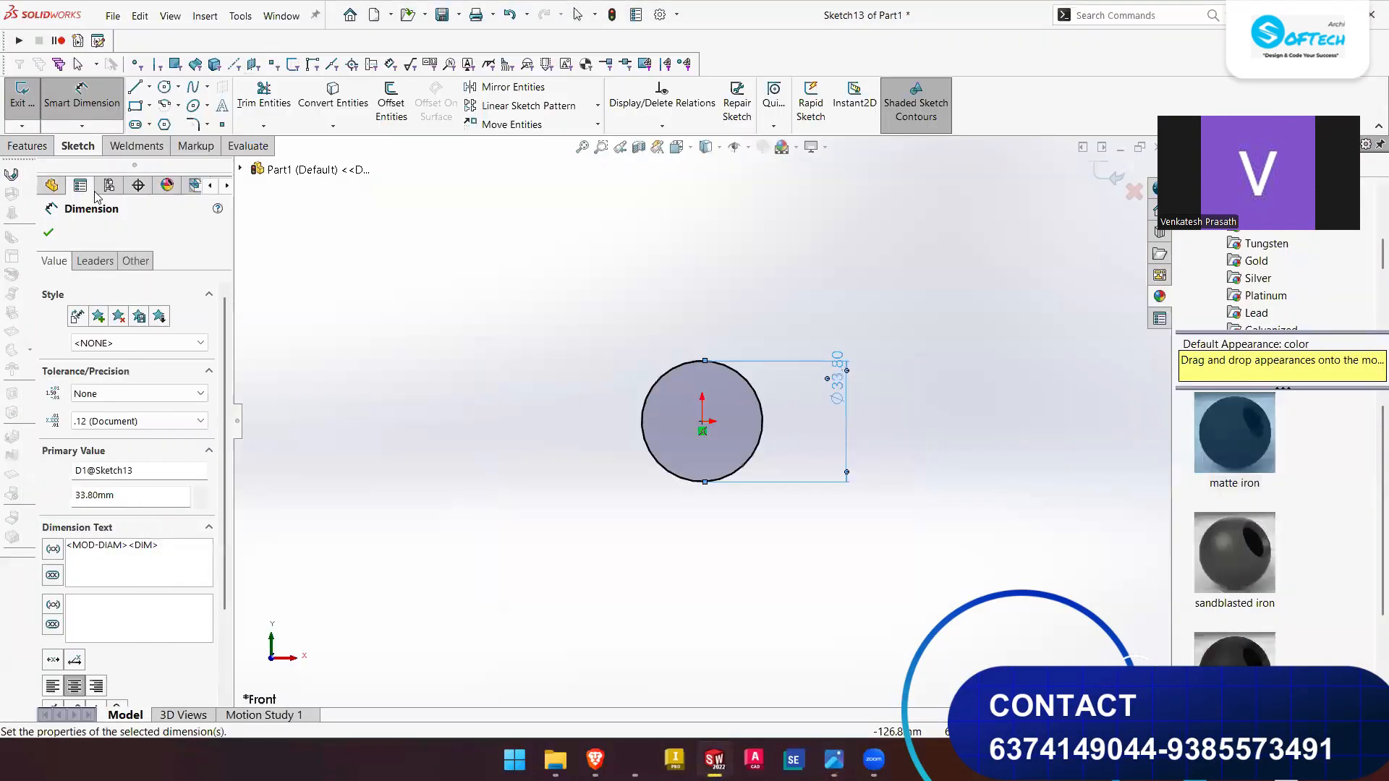
pyautogui.click(27, 145)
pyautogui.click(43, 95)
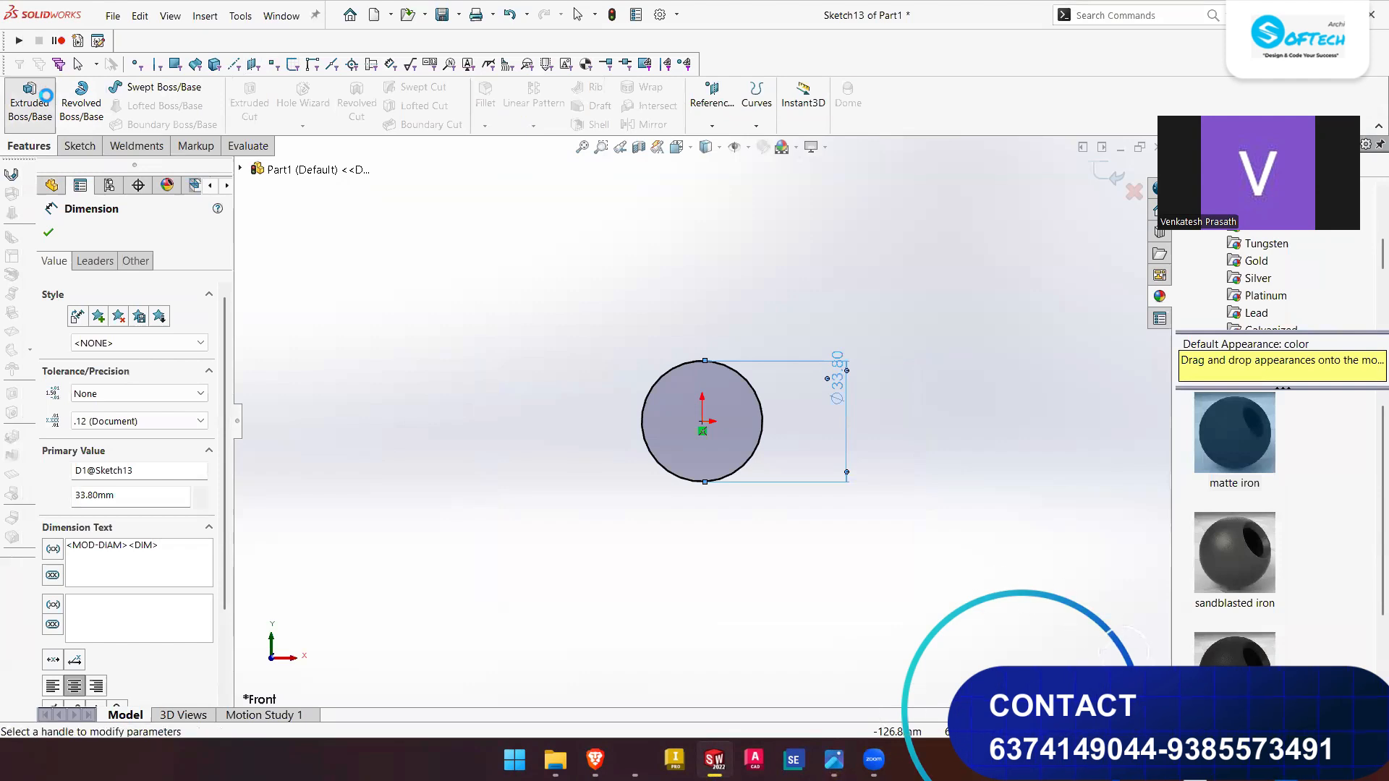
pyautogui.write('8')
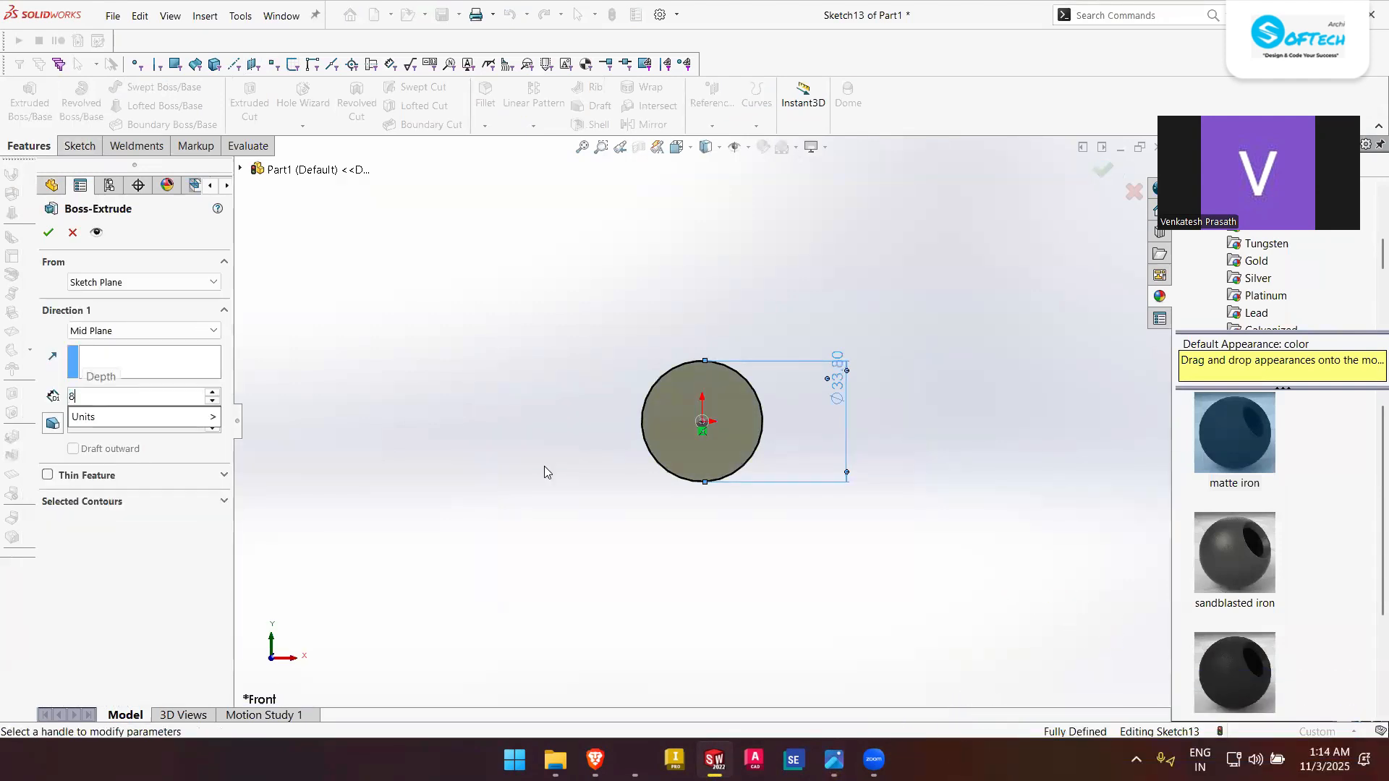
pyautogui.write('2')
pyautogui.press('Return')
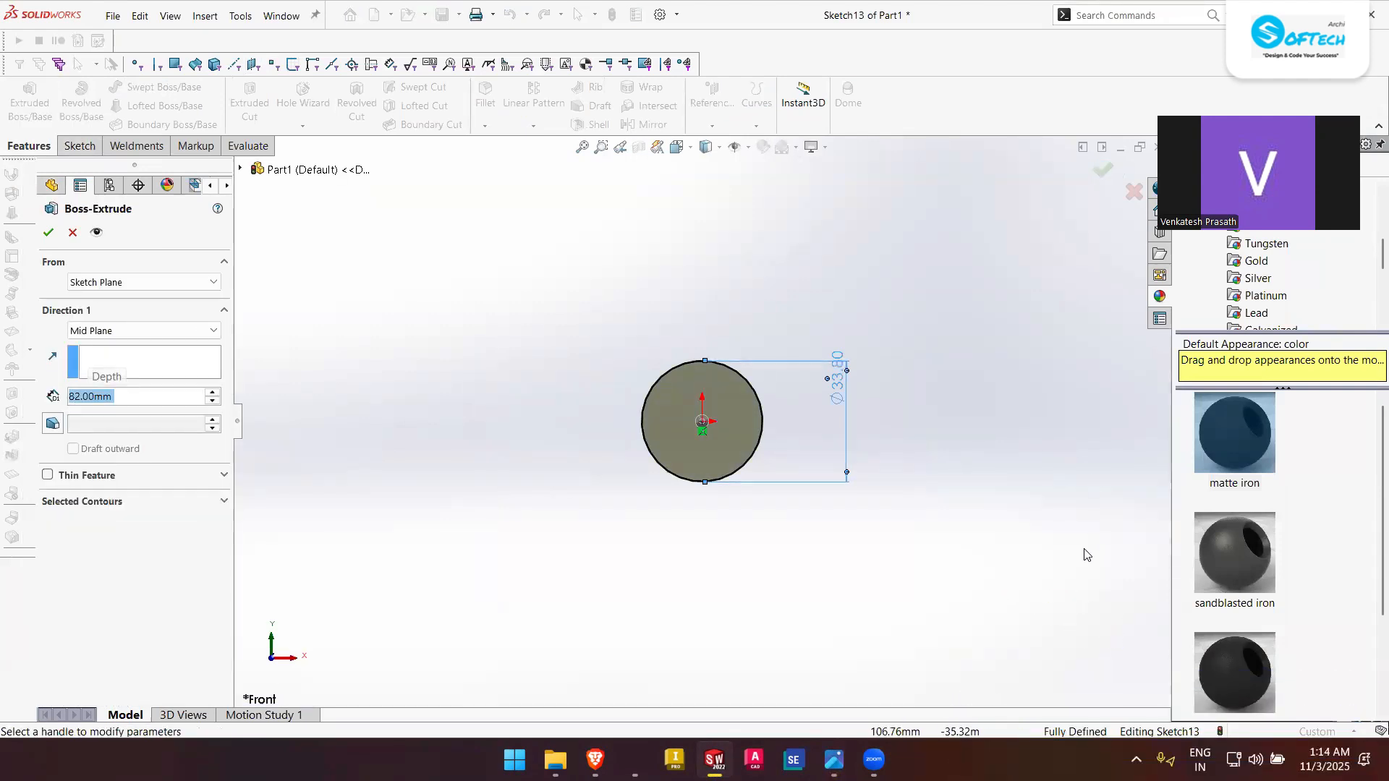
# Chamfer the circular edges at both ends of the cylinder with a 2 mm distance and a 45° angle.
pyautogui.moveTo(609, 382); pyautogui.dragTo(477, 443, button='middle')
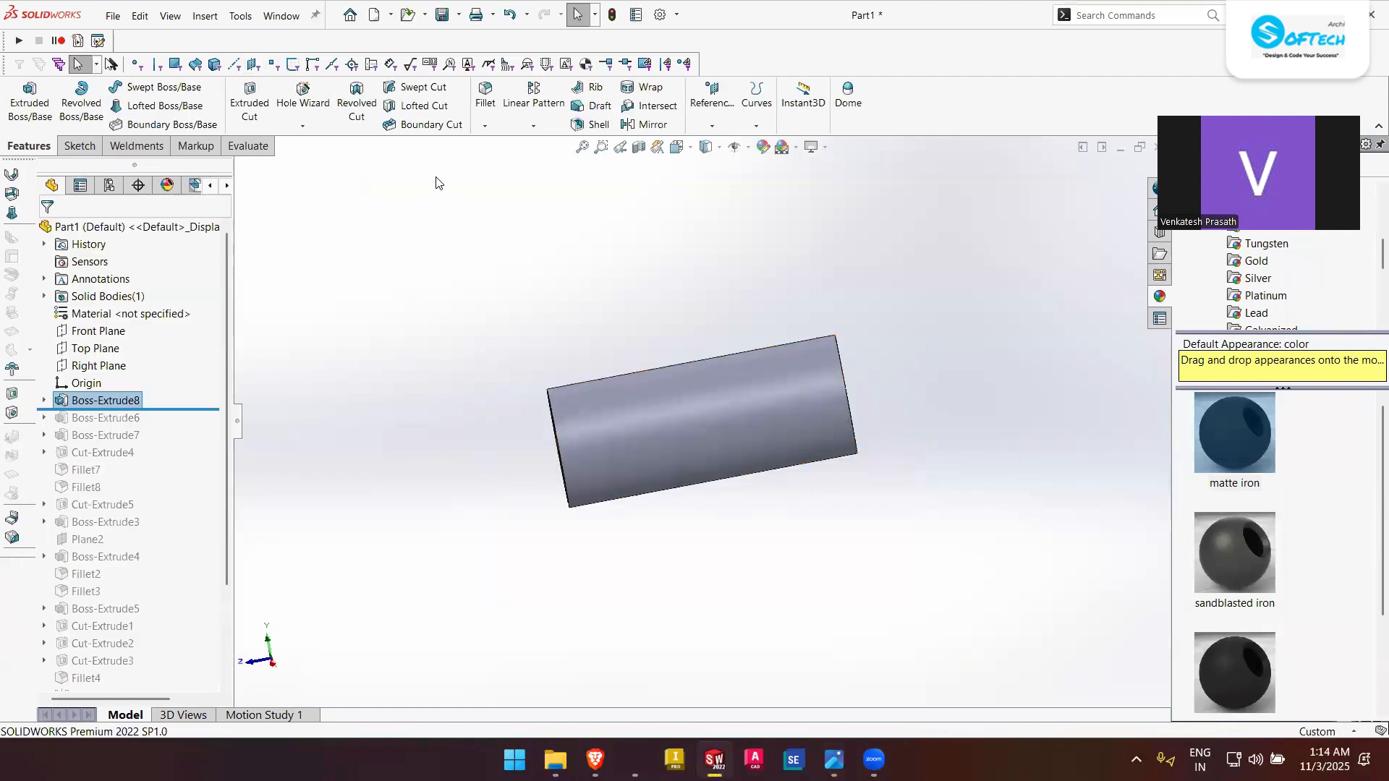
pyautogui.click(481, 129)
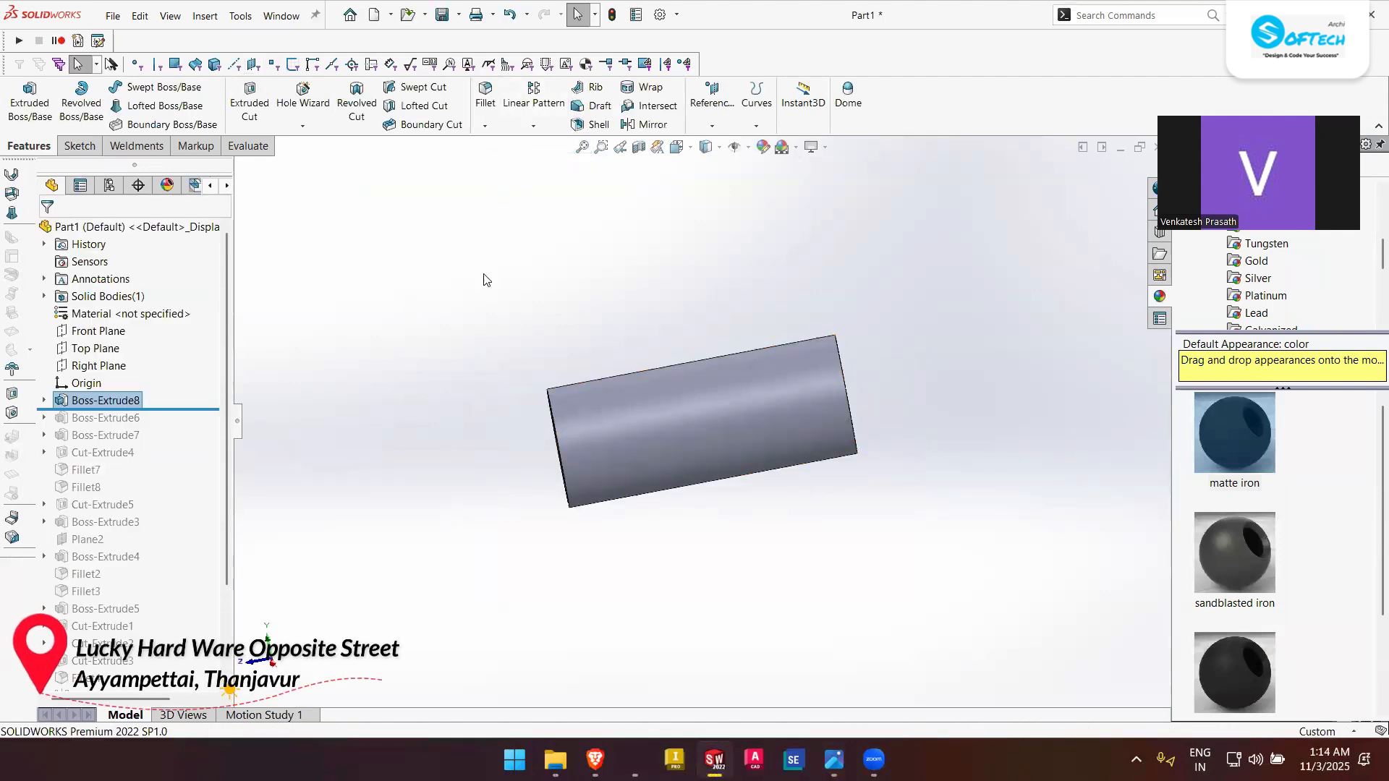
pyautogui.moveTo(466, 423); pyautogui.dragTo(536, 357, button='middle')
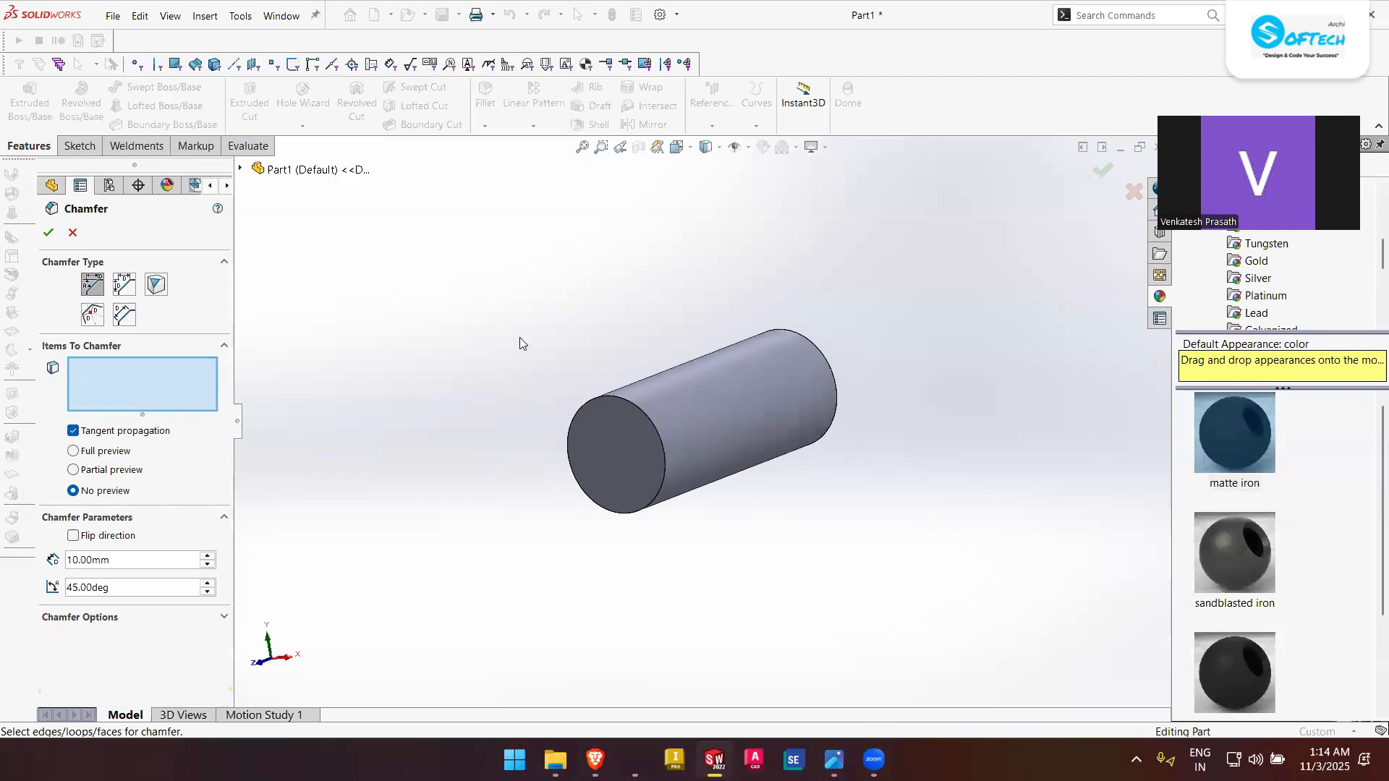
pyautogui.click(114, 558)
pyautogui.write('2')
pyautogui.press('Return')
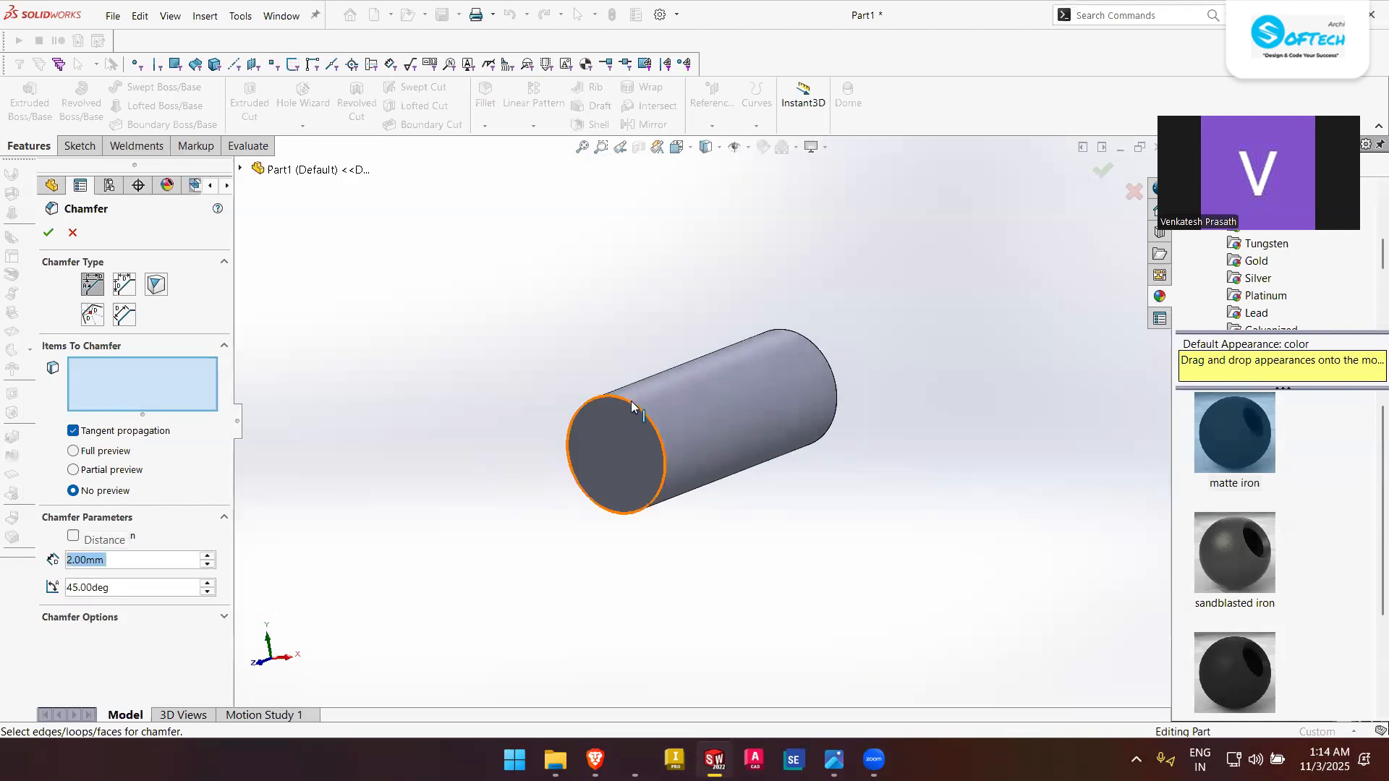
pyautogui.click(577, 455)
pyautogui.moveTo(889, 475); pyautogui.dragTo(861, 443, button='middle')
pyautogui.click(859, 396)
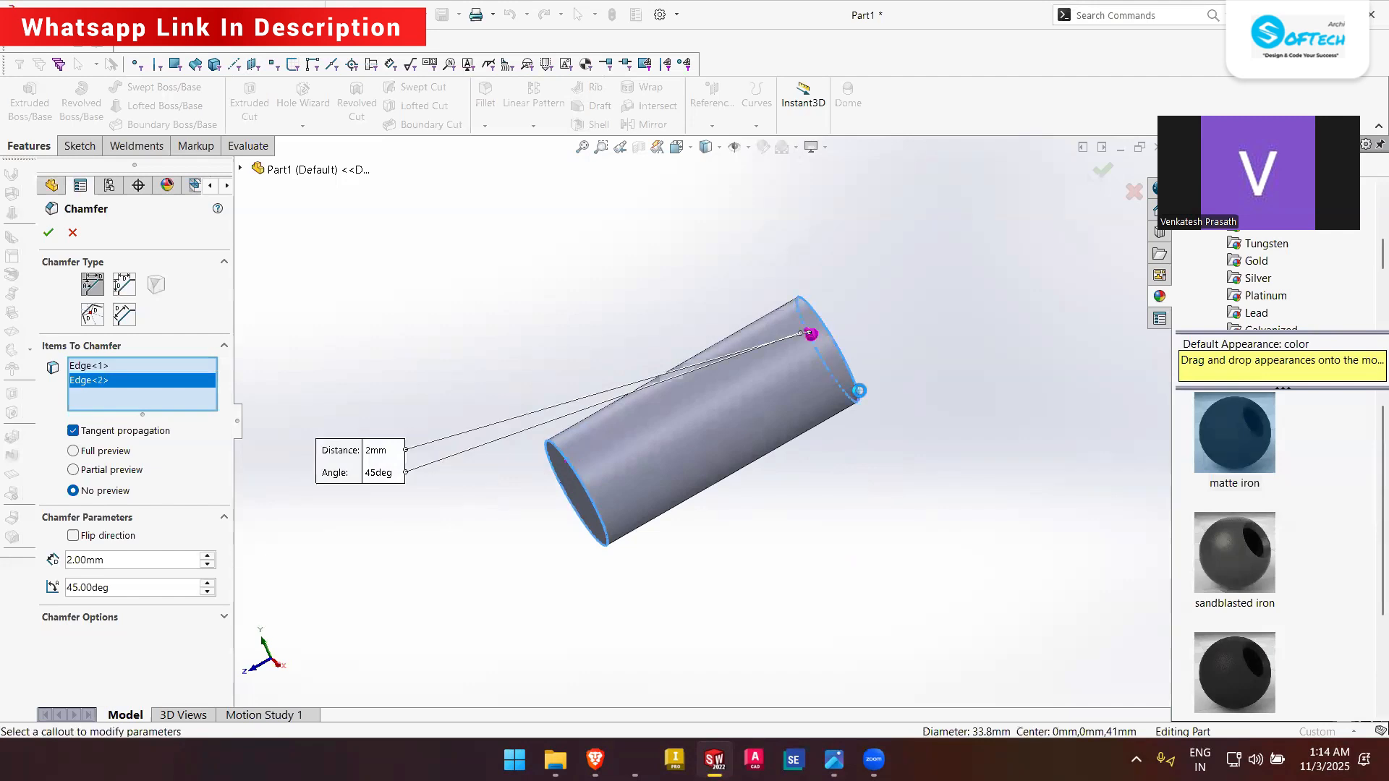
pyautogui.click(49, 237)
# Inspect the chamfered pin from several angles.
pyautogui.moveTo(624, 339); pyautogui.dragTo(929, 342, button='middle')
pyautogui.scroll(4, 930, 343)
pyautogui.moveTo(904, 391); pyautogui.dragTo(791, 361, button='middle')
pyautogui.scroll(-5, 658, 367)
pyautogui.scroll(3, 750, 405)
pyautogui.scroll(-2, 722, 517)
pyautogui.scroll(1, 742, 393)
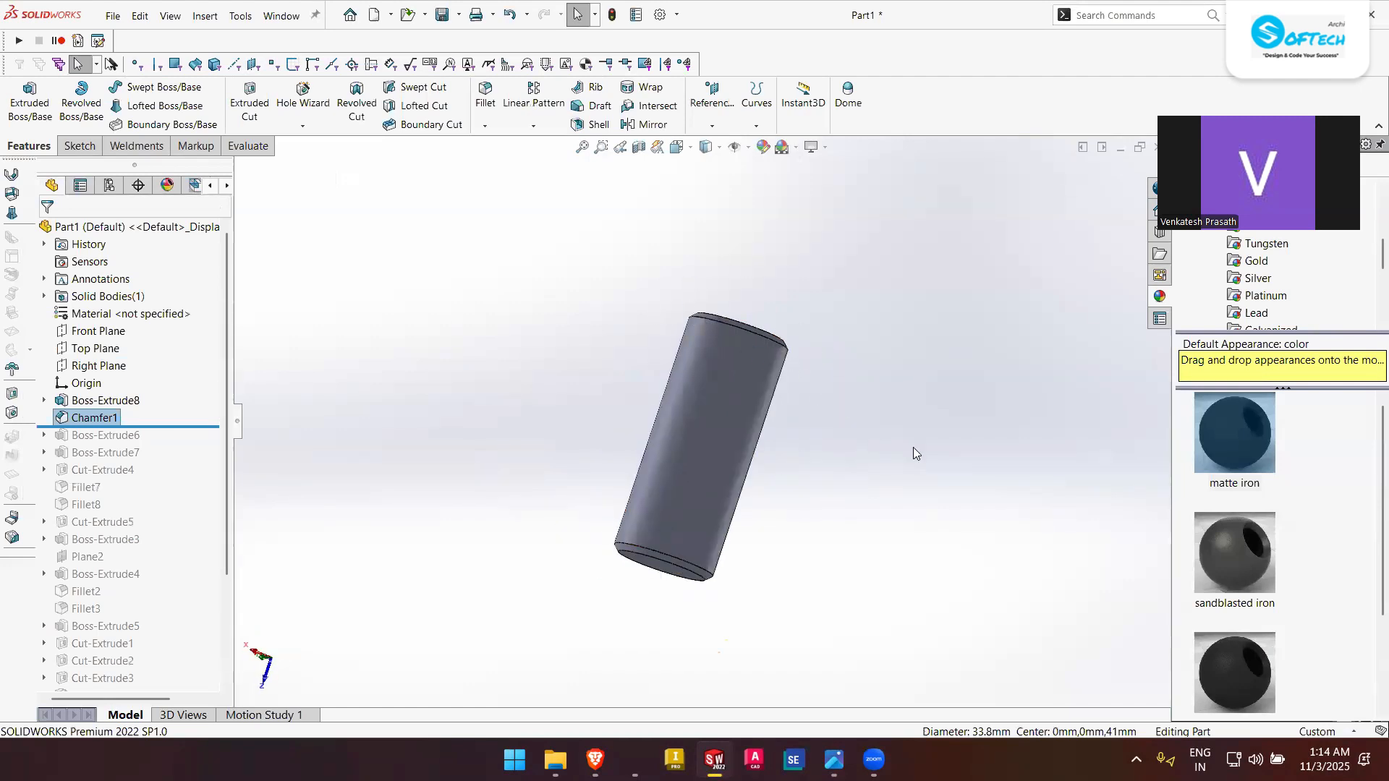
pyautogui.click(1060, 376)
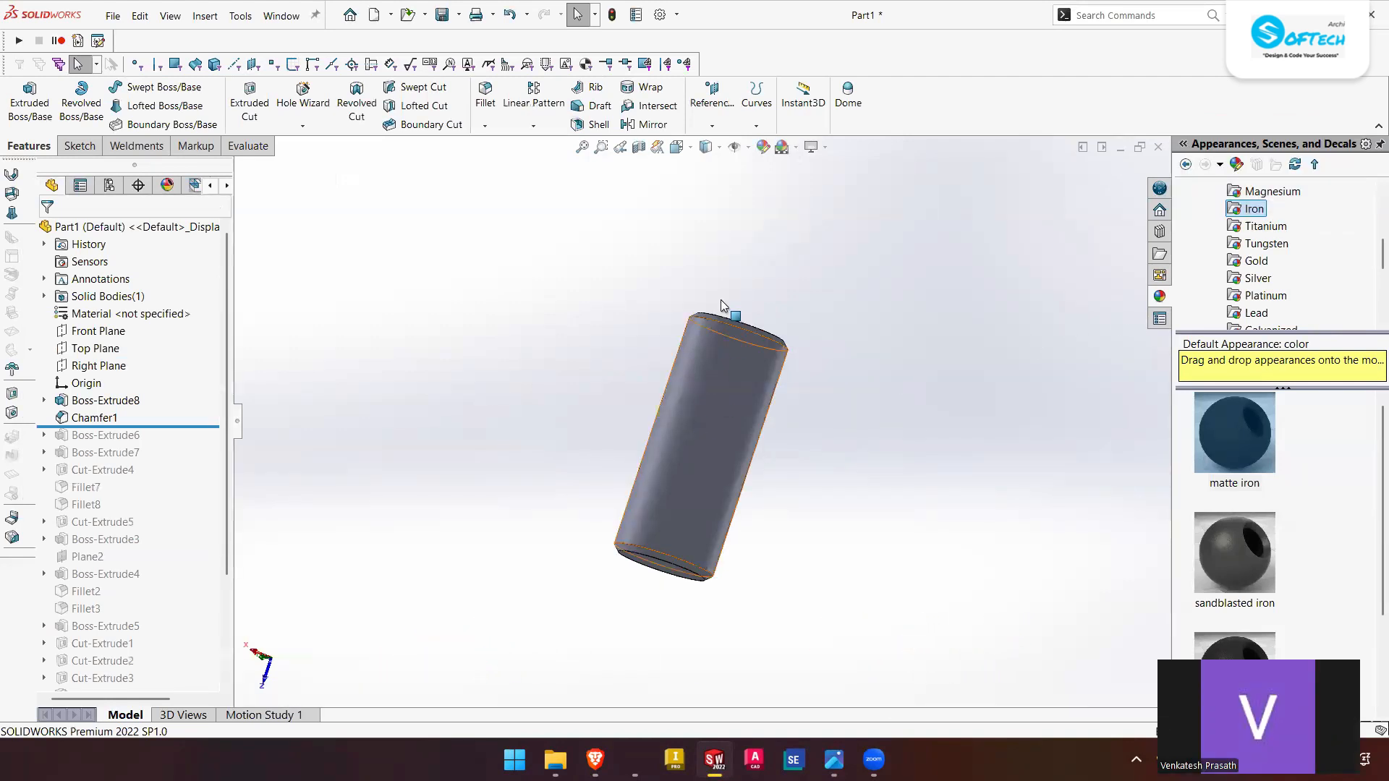
# Assign the AISI 304 steel material from the SOLIDWORKS Materials library to the pin.
pyautogui.click(88, 316)
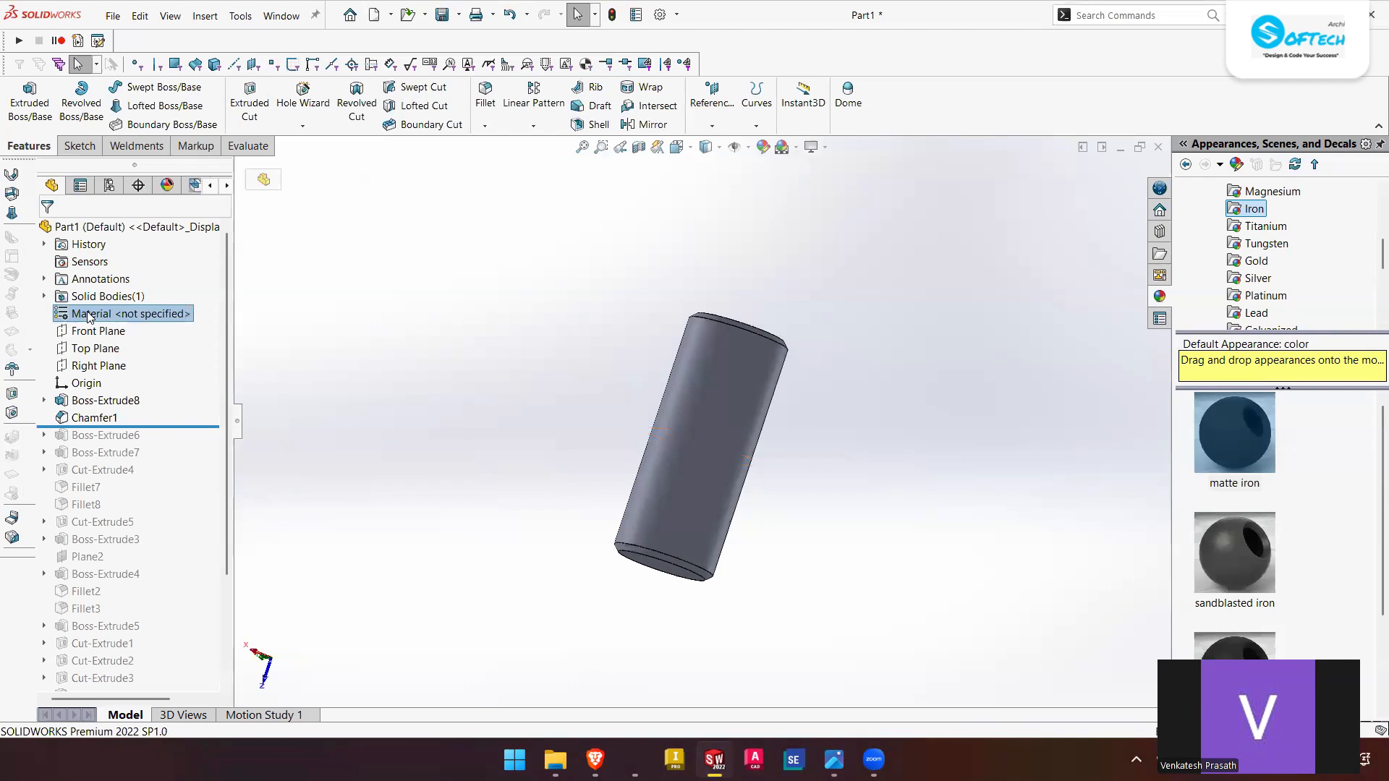
pyautogui.rightClick(88, 316)
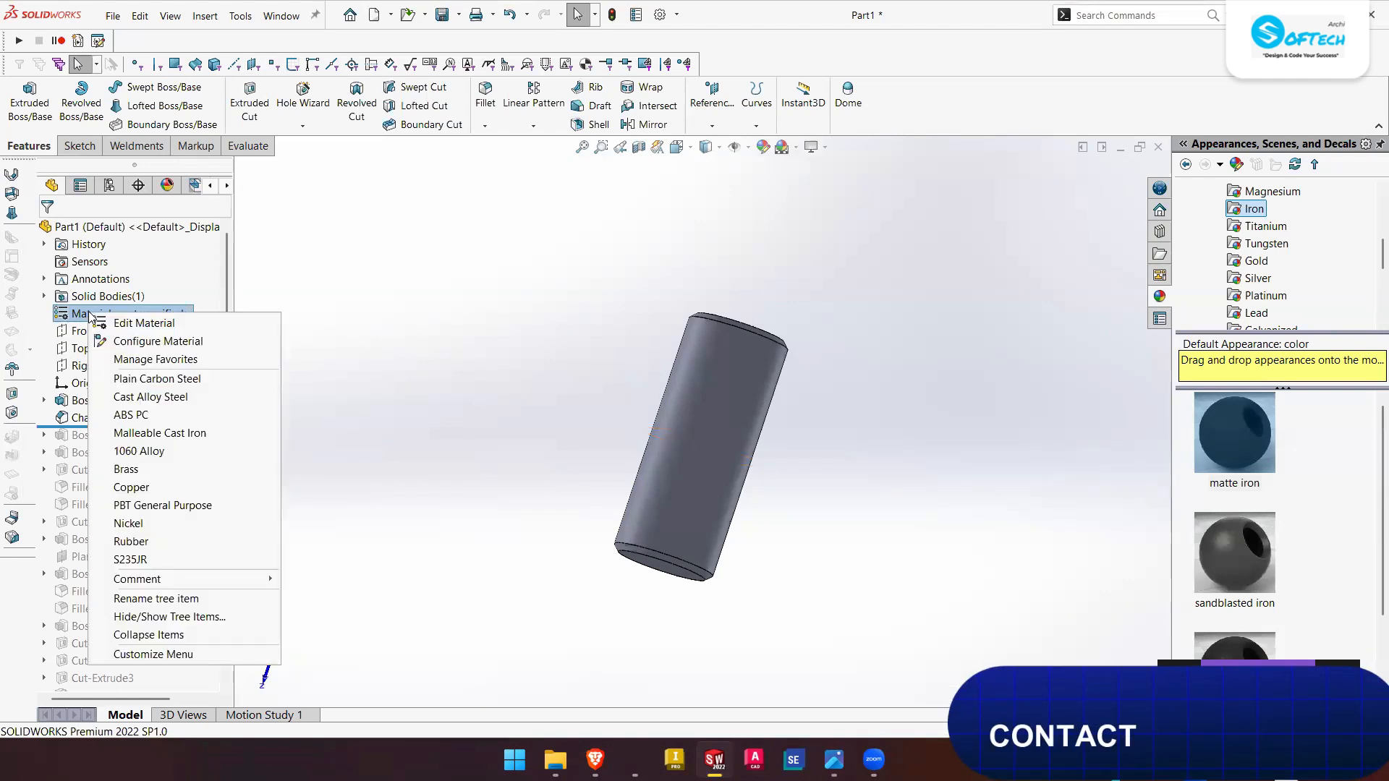
pyautogui.click(128, 324)
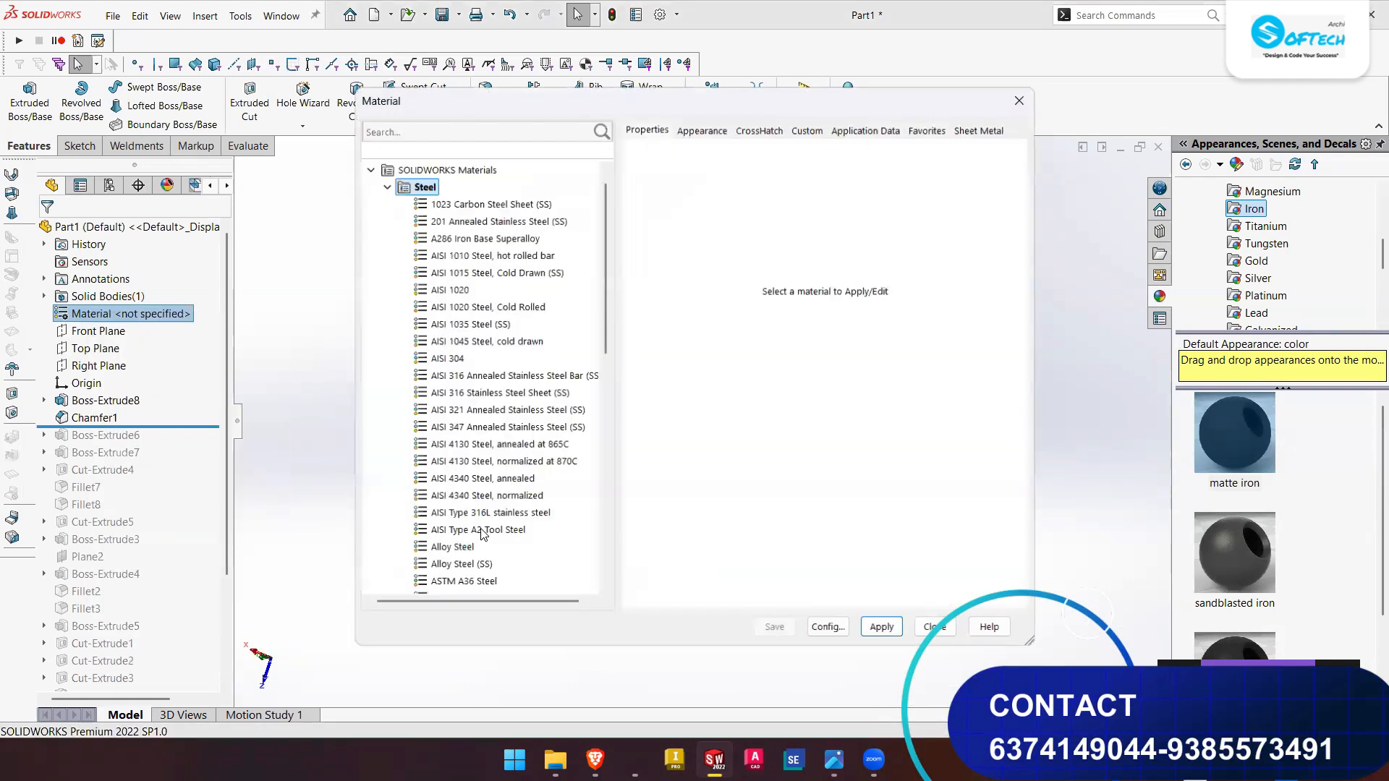
pyautogui.scroll(-7, 483, 533)
pyautogui.scroll(8, 444, 259)
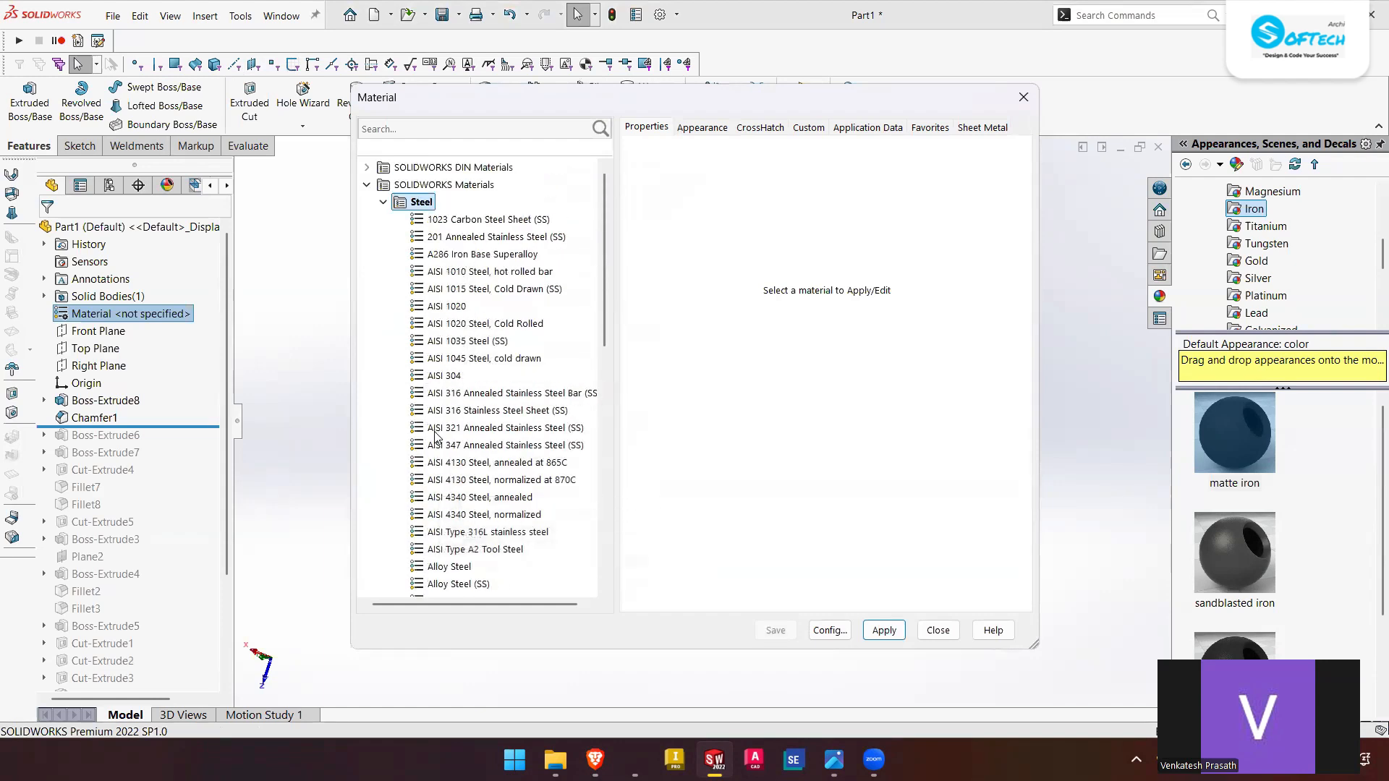
pyautogui.click(449, 377)
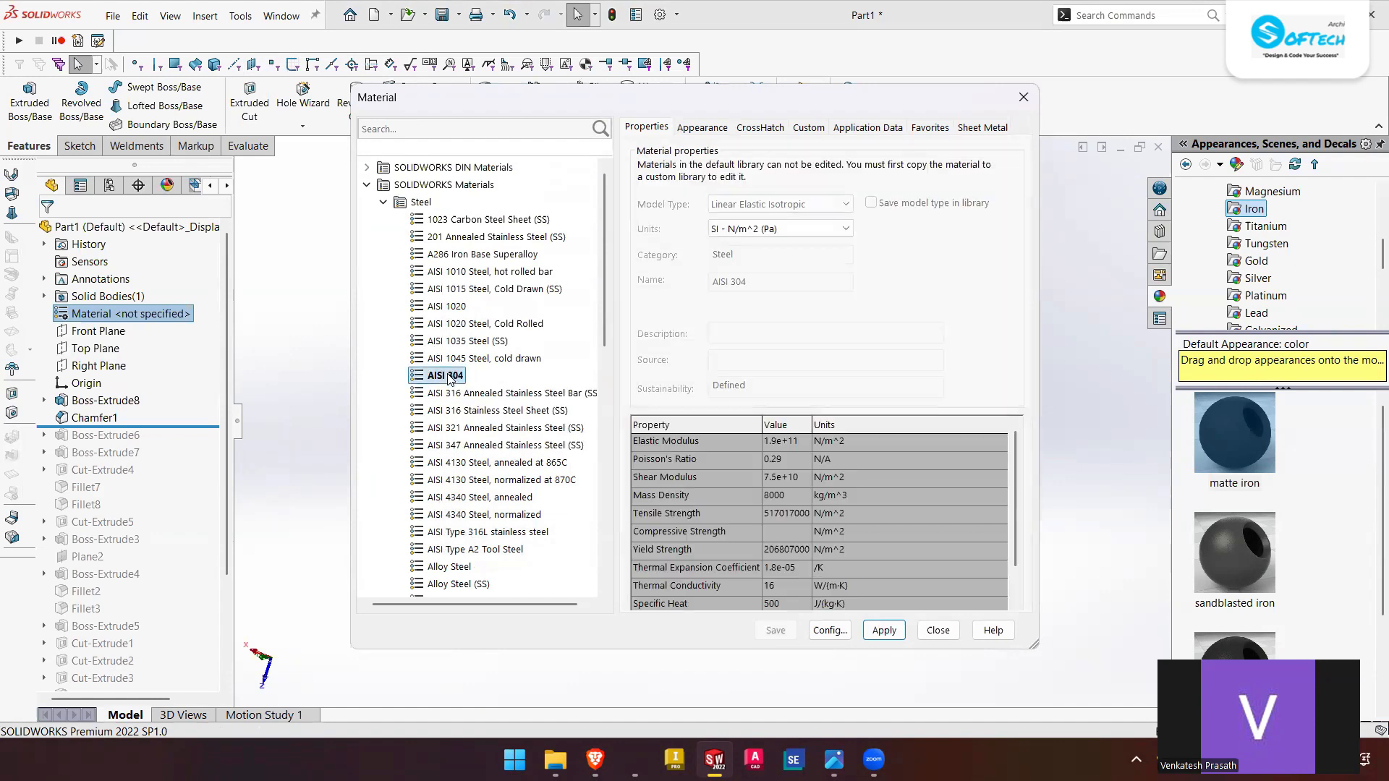
pyautogui.click(883, 630)
pyautogui.click(1023, 97)
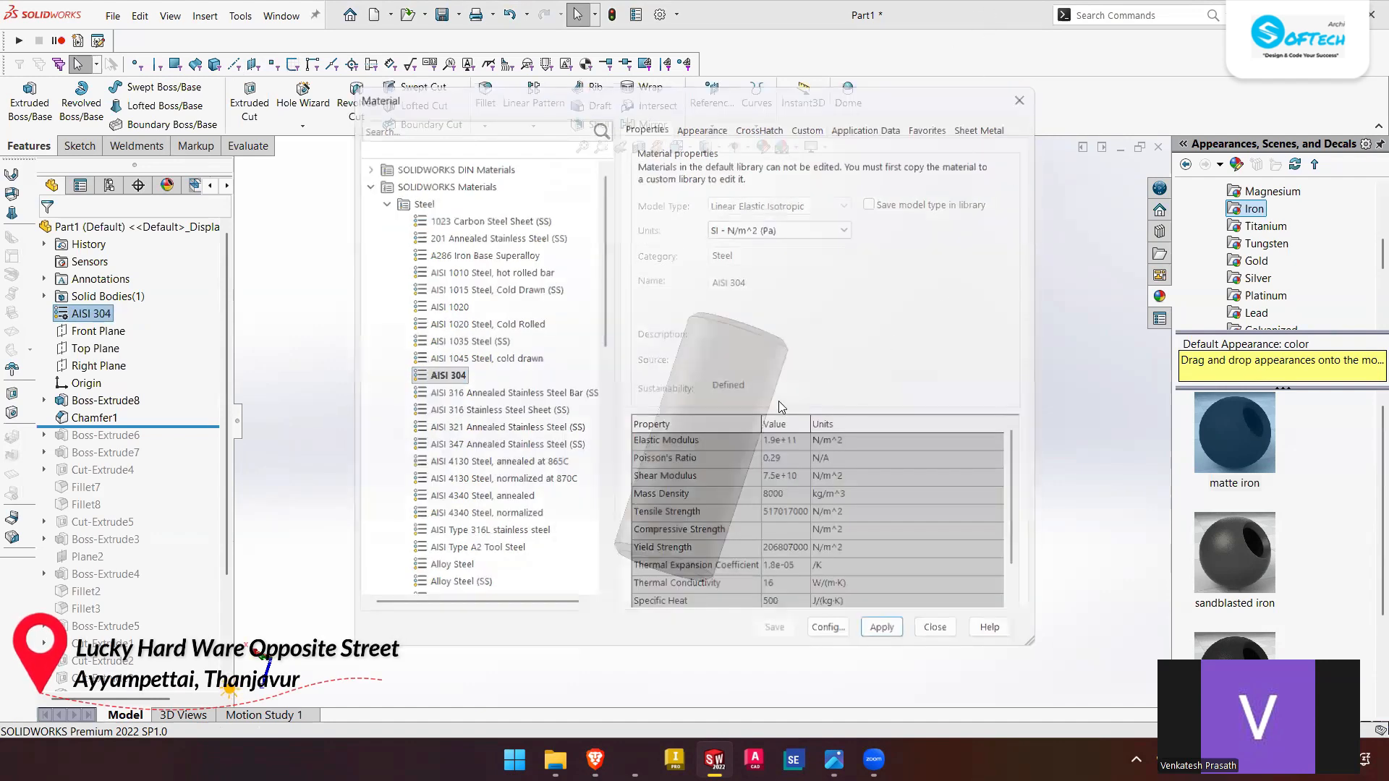
# Evaluate the pin's mass properties, reading off the mass for the AISI 304 material.
pyautogui.moveTo(662, 437); pyautogui.dragTo(852, 397, button='middle')
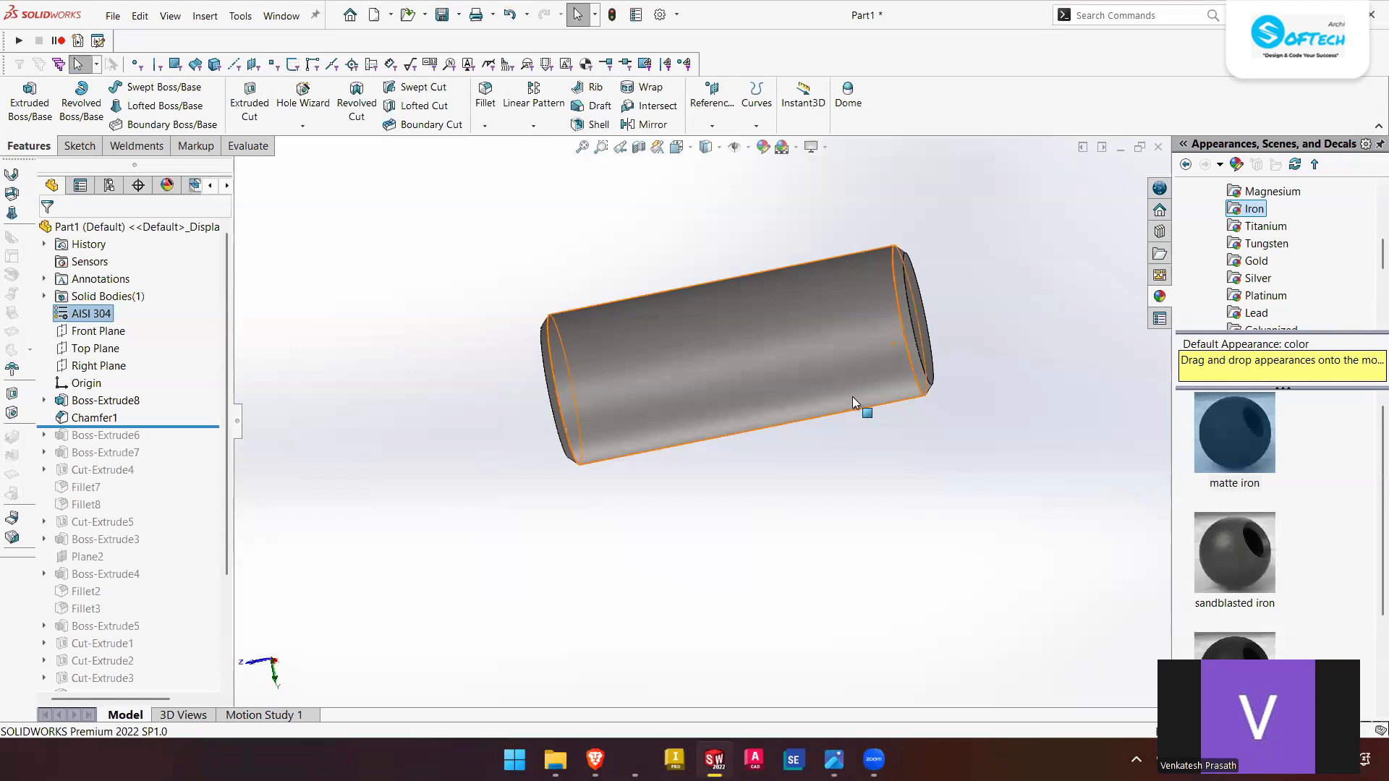
pyautogui.click(248, 146)
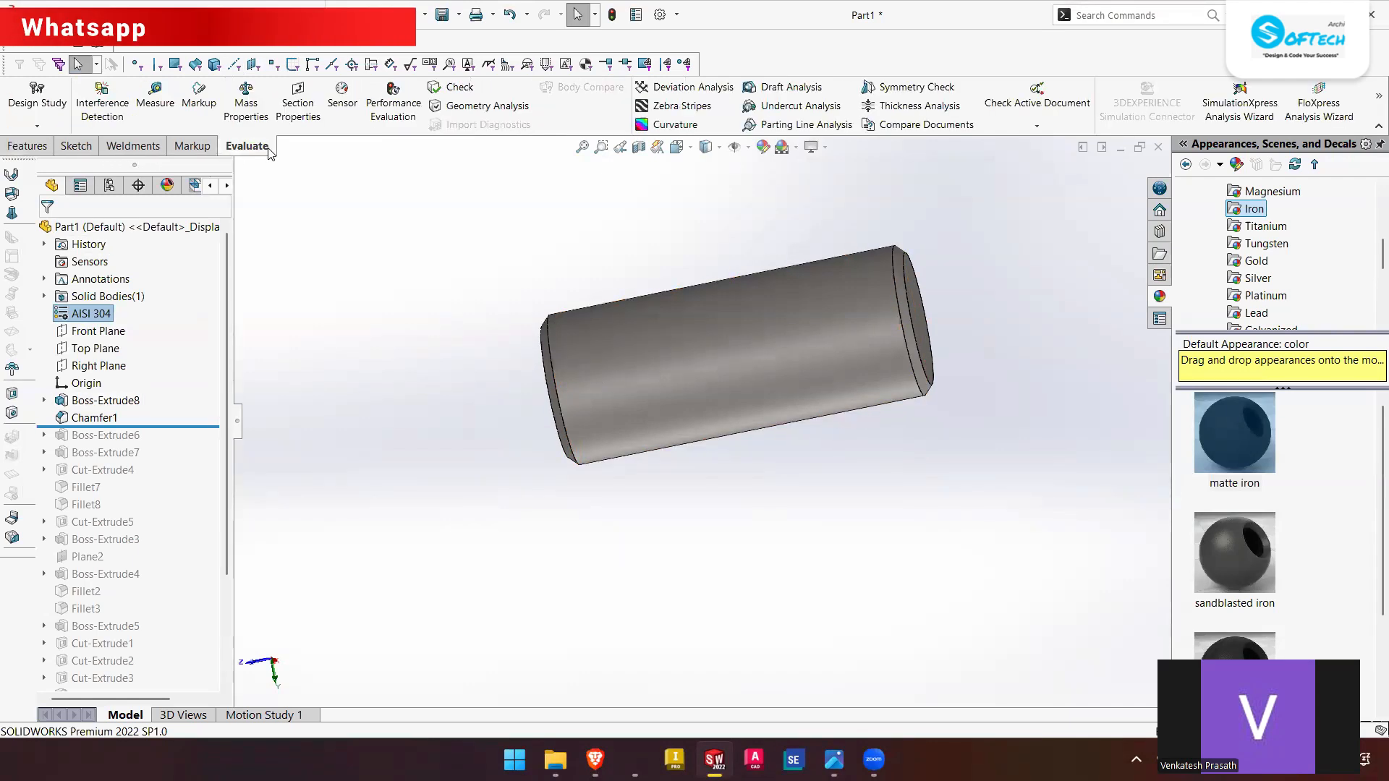
pyautogui.click(236, 100)
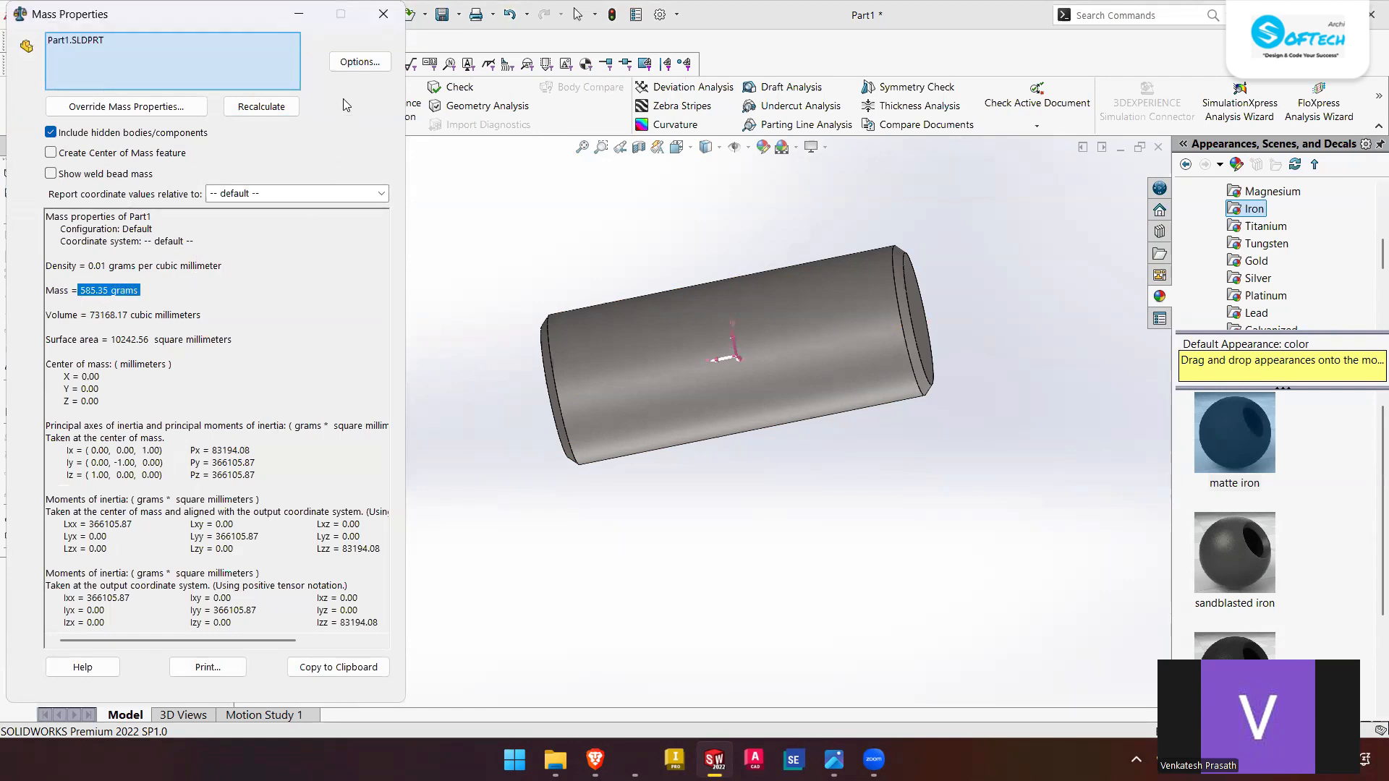
pyautogui.click(382, 15)
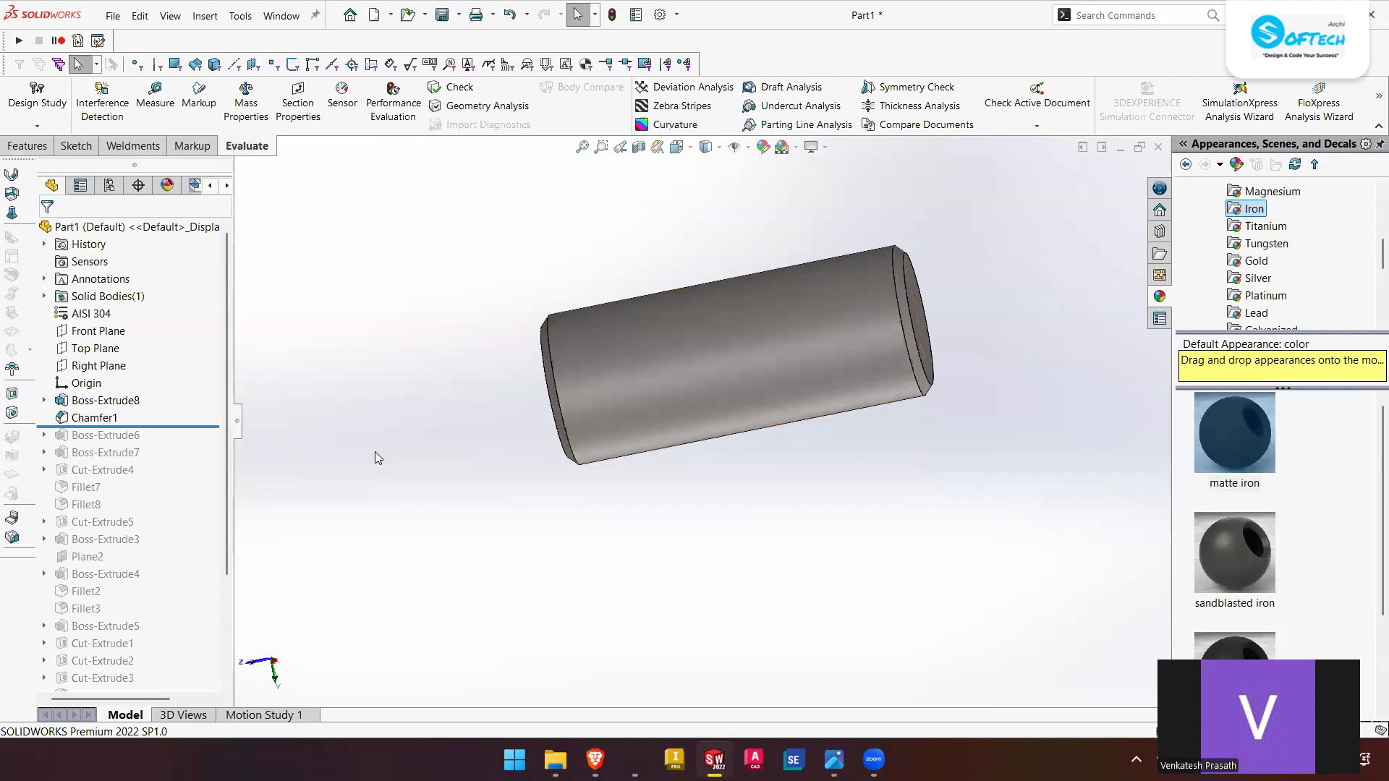
# Change the pin's material to S235JR and evaluate its mass properties again.
pyautogui.rightClick(94, 312)
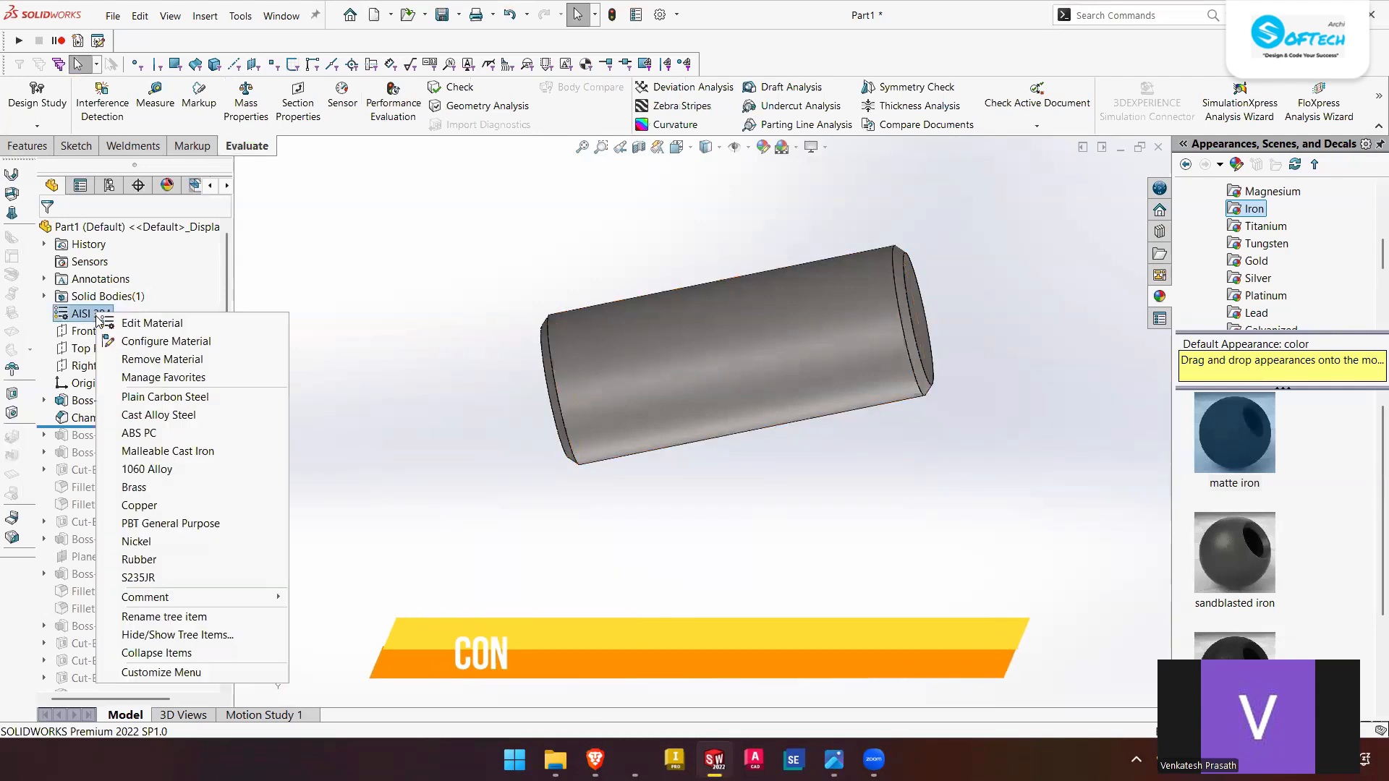
pyautogui.click(139, 578)
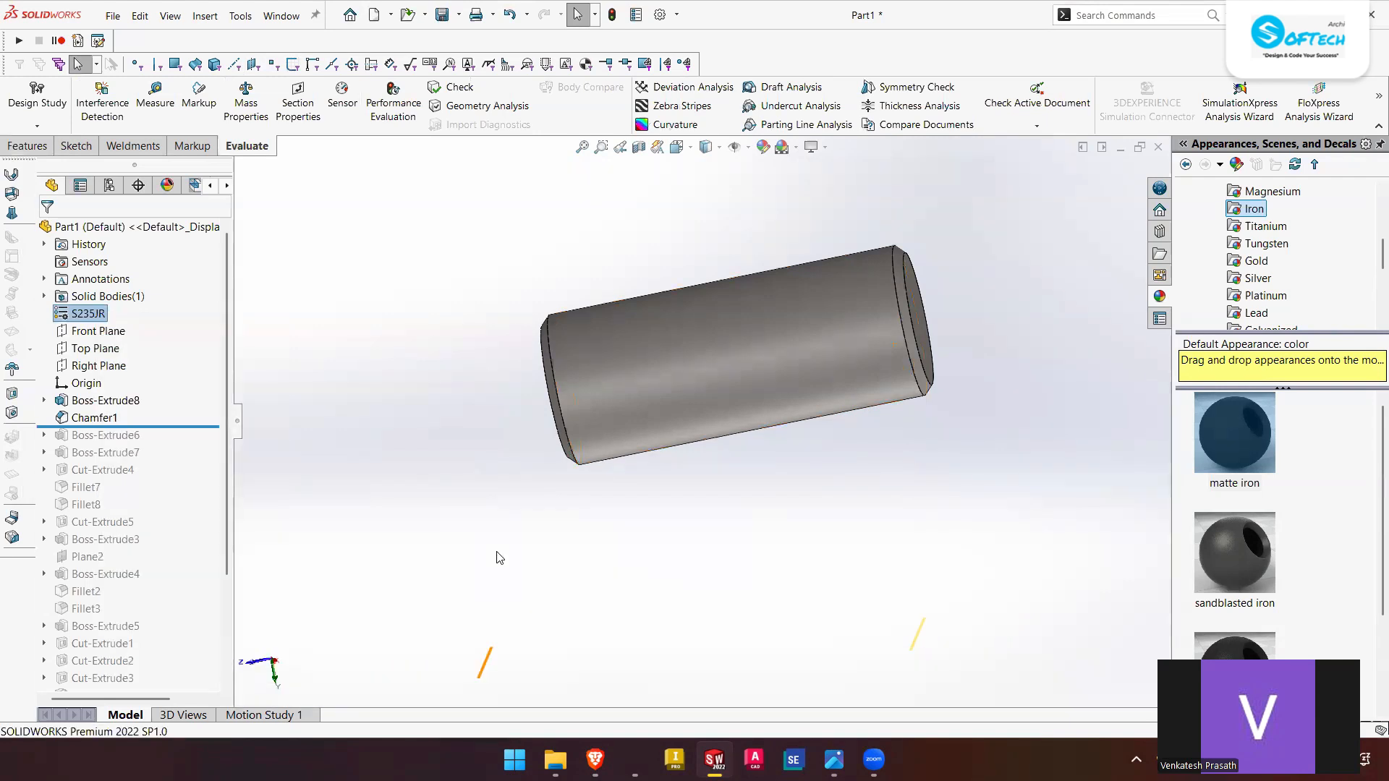
pyautogui.click(495, 550)
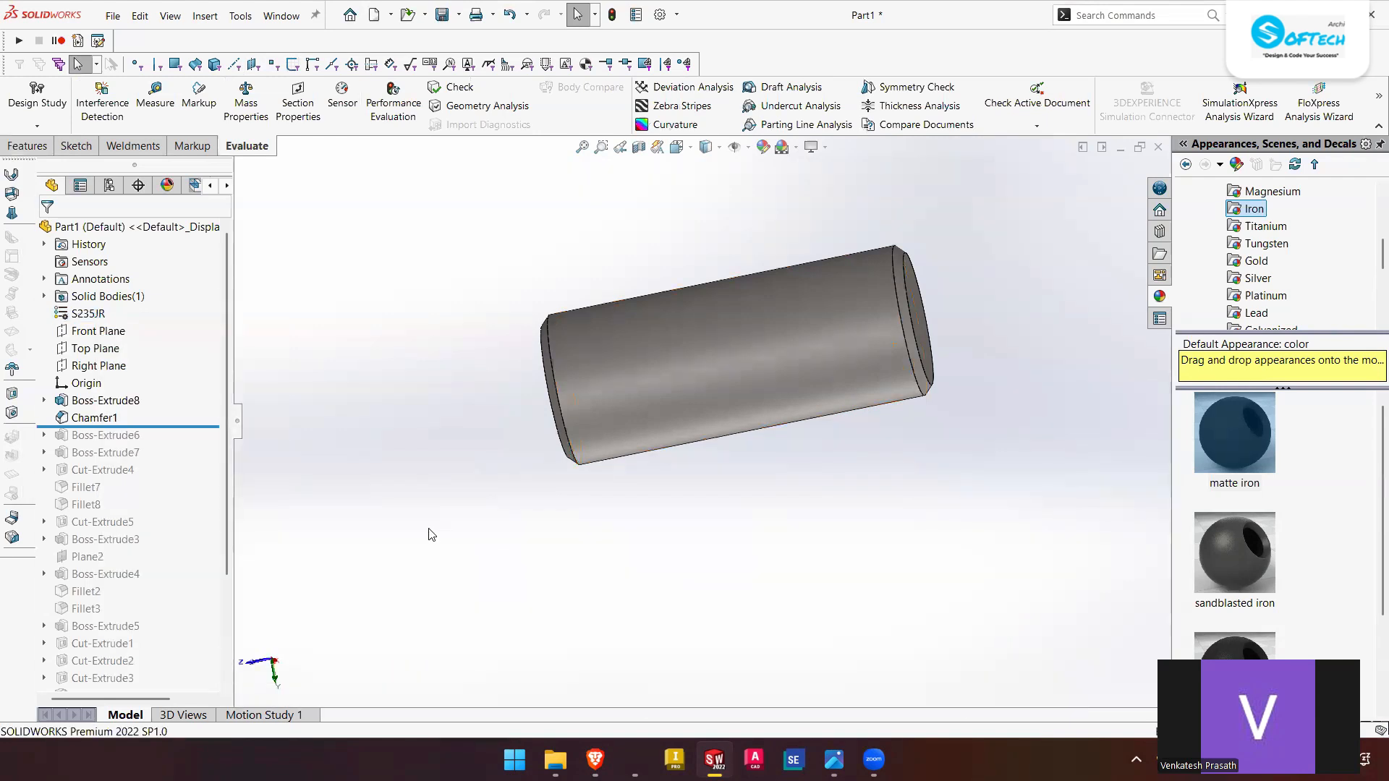
pyautogui.click(614, 17)
pyautogui.click(239, 100)
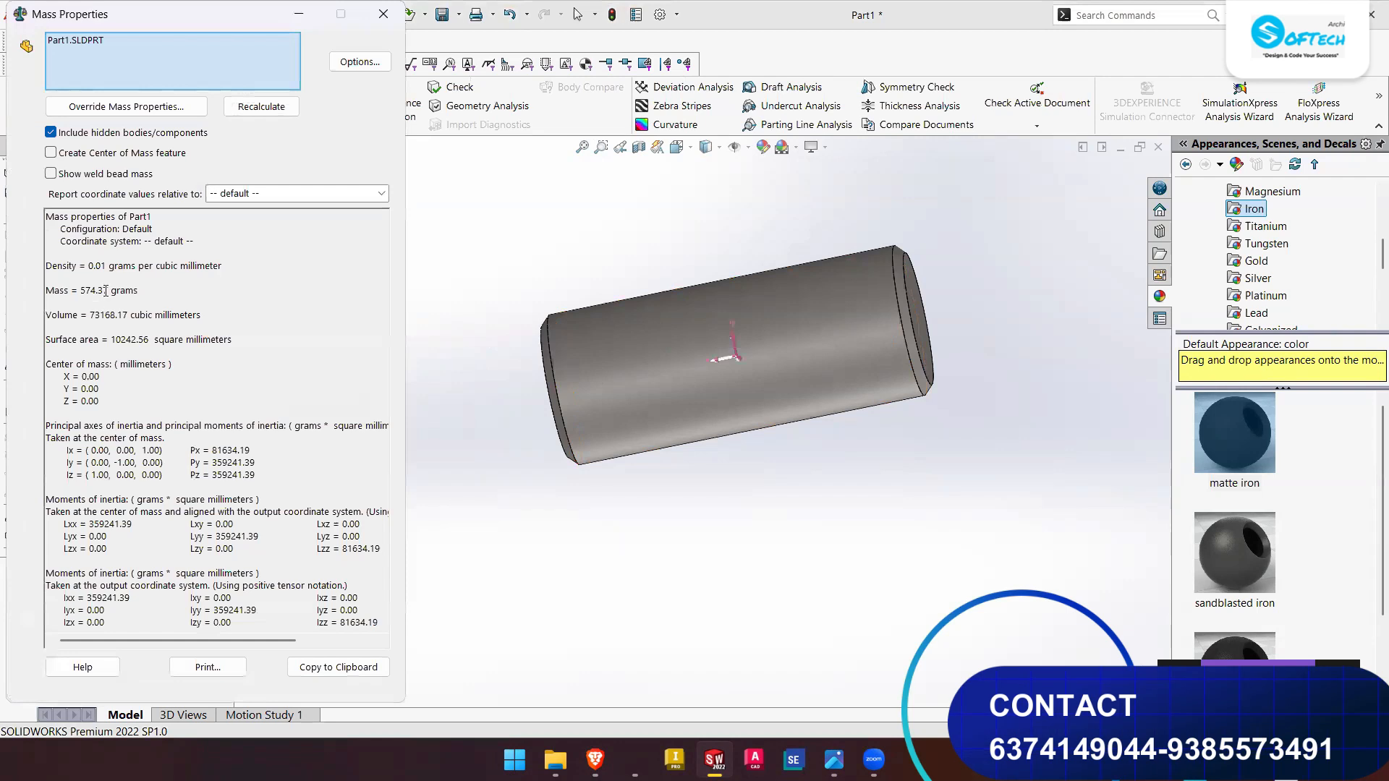
# Read off the S235JR mass, close the mass properties and inspect the pin from other angles.
pyautogui.moveTo(111, 290); pyautogui.dragTo(77, 290)
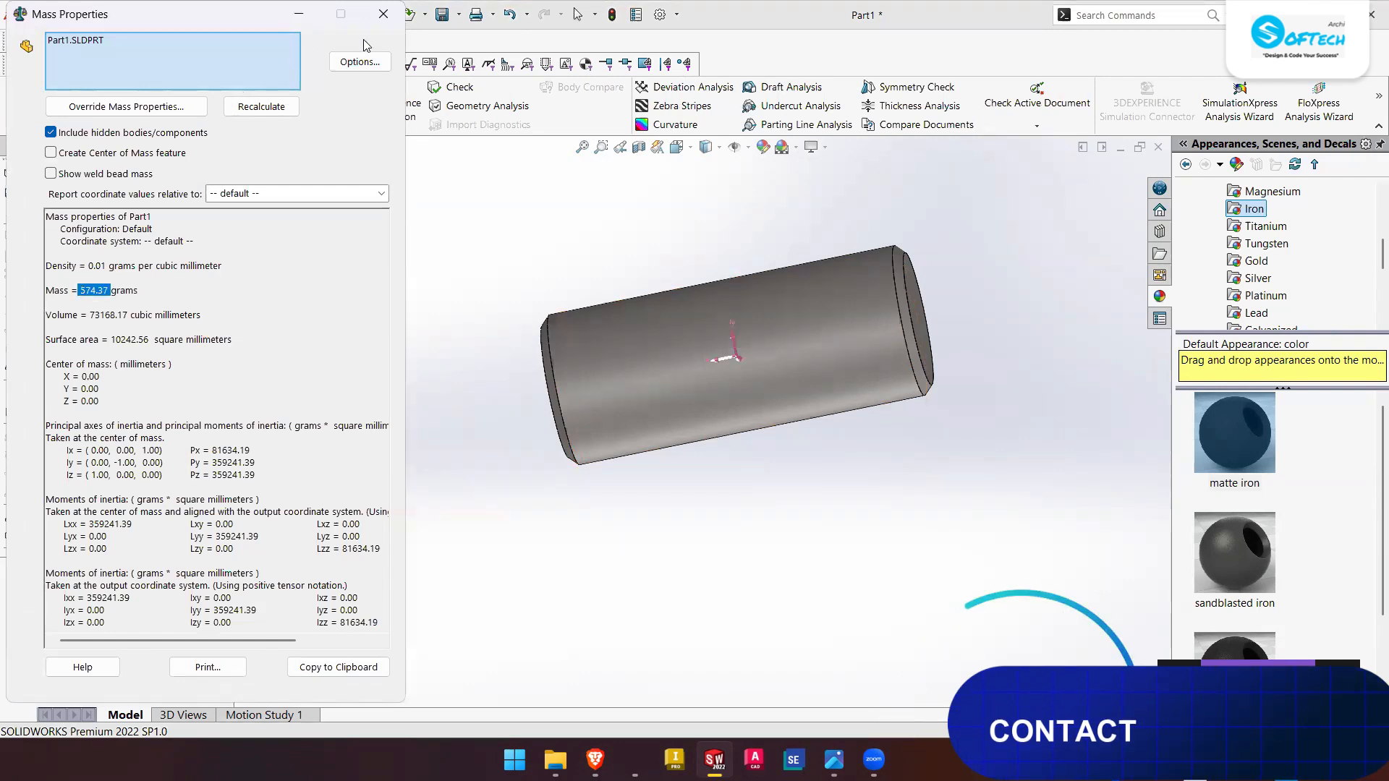
pyautogui.click(383, 14)
pyautogui.moveTo(727, 323); pyautogui.dragTo(673, 363, button='middle')
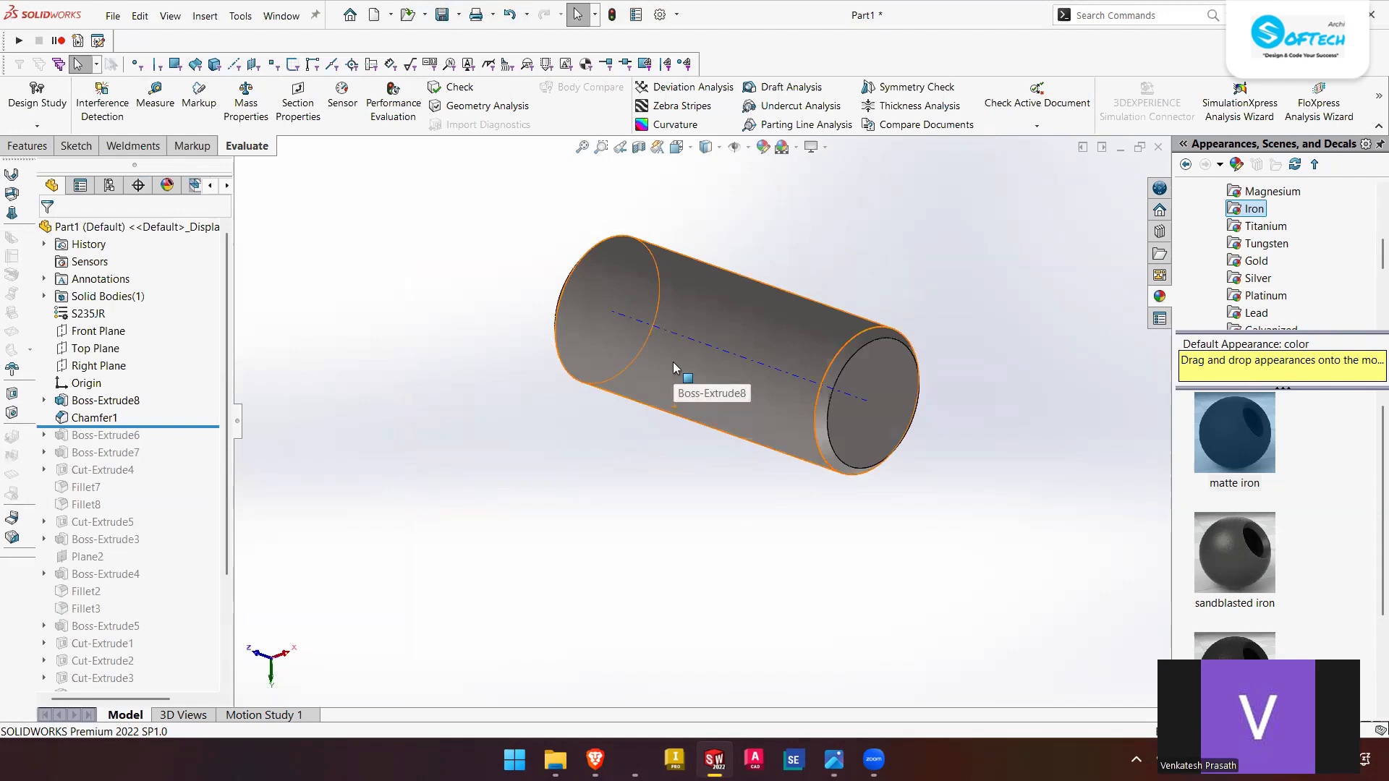
pyautogui.moveTo(483, 437); pyautogui.dragTo(520, 471, button='middle')
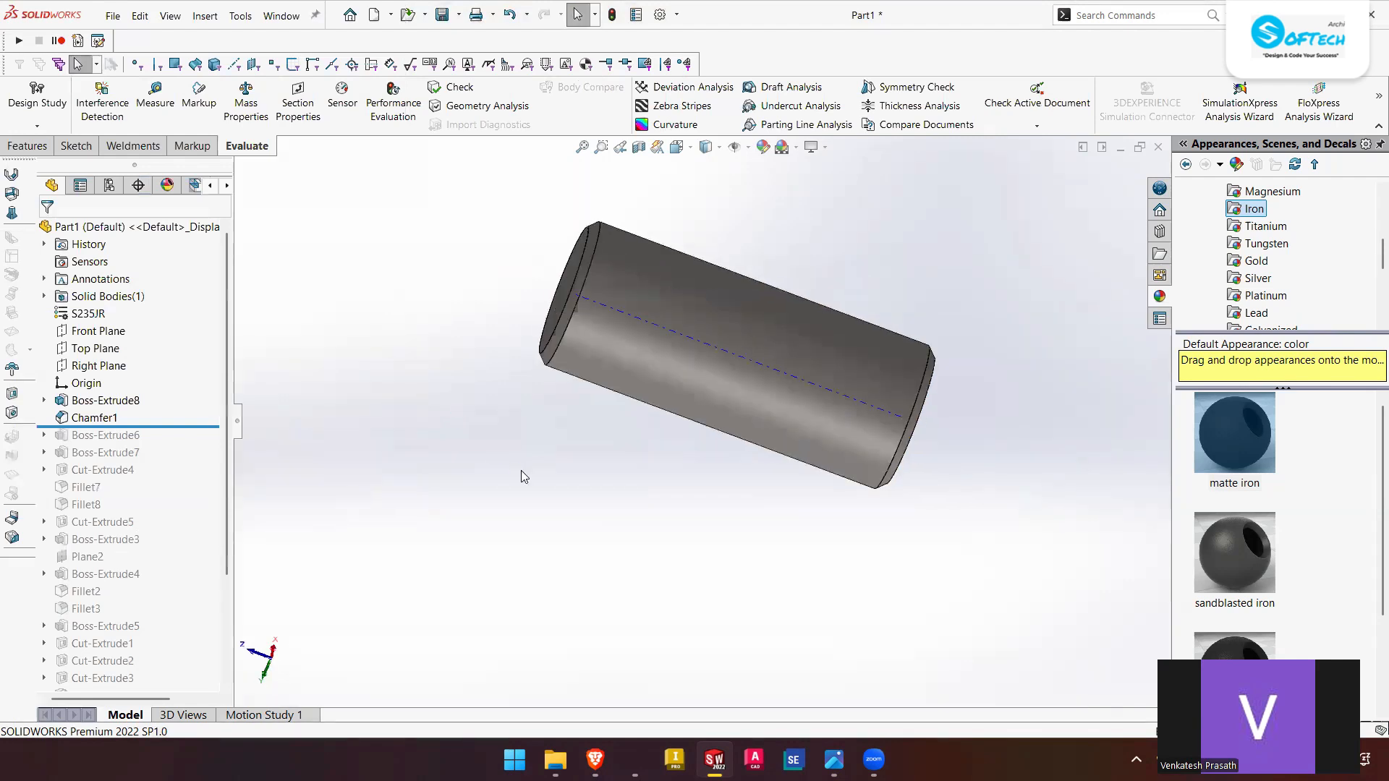
pyautogui.scroll(4, 521, 470)
pyautogui.scroll(-3, 791, 440)
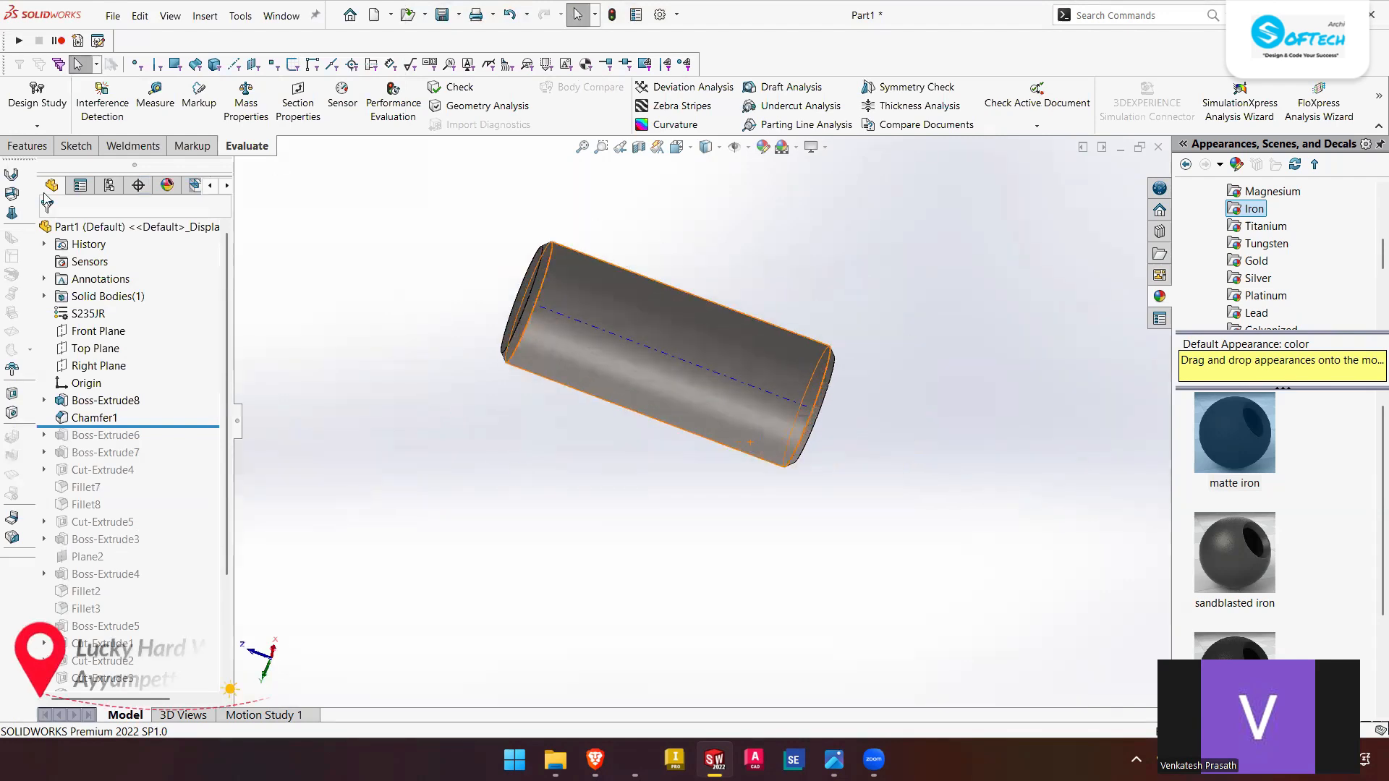
# Measure the distance between the pin's two end faces, removing the whole part from the measured selection.
pyautogui.click(157, 104)
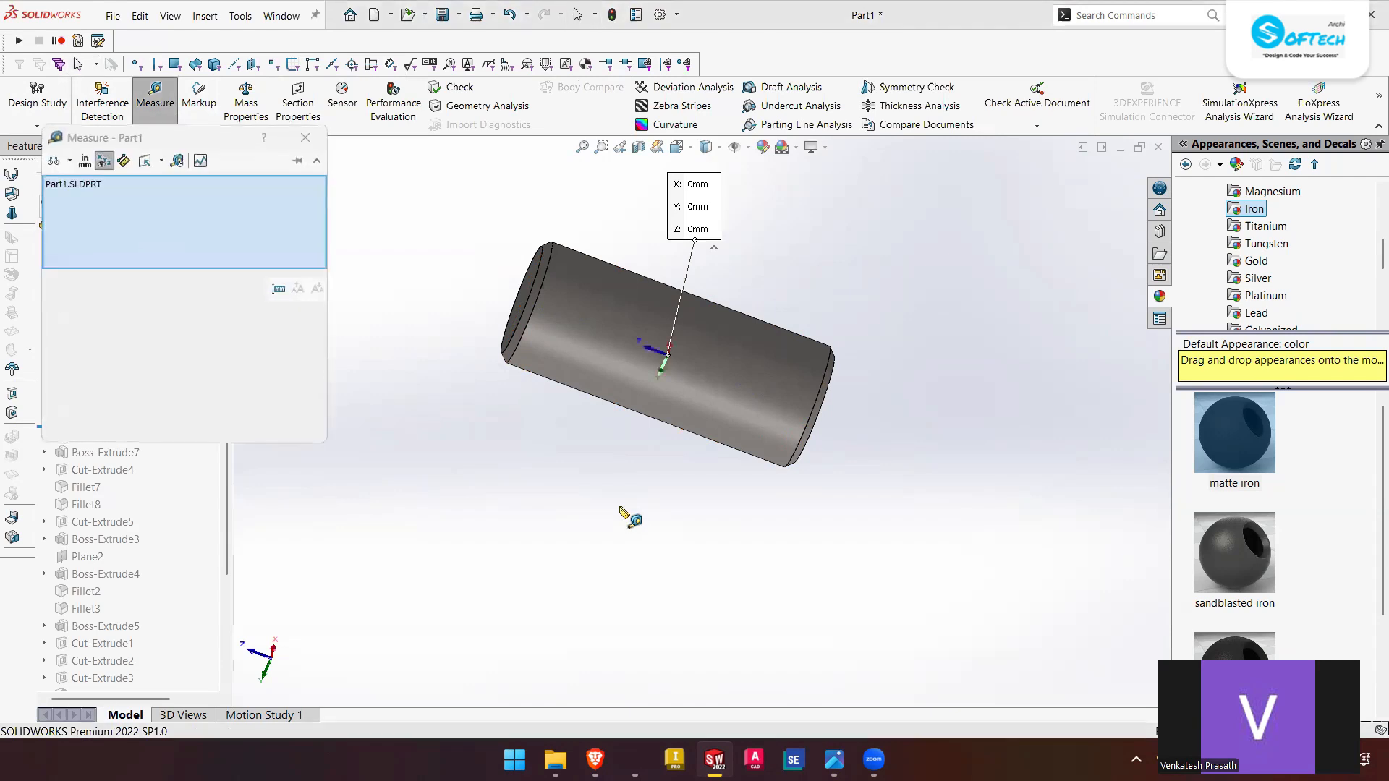
pyautogui.scroll(-4, 502, 487)
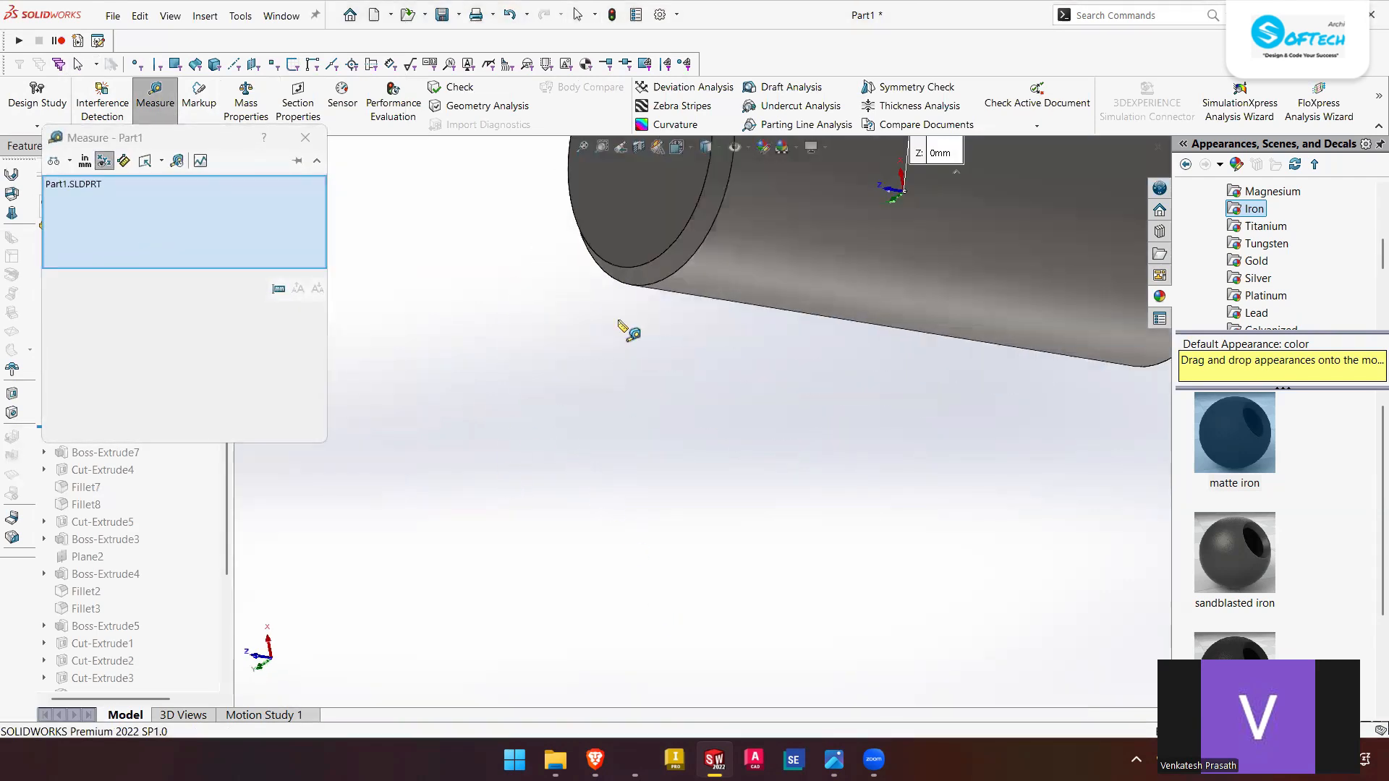
pyautogui.click(670, 222)
pyautogui.scroll(5, 659, 373)
pyautogui.moveTo(659, 373); pyautogui.dragTo(675, 377, button='middle')
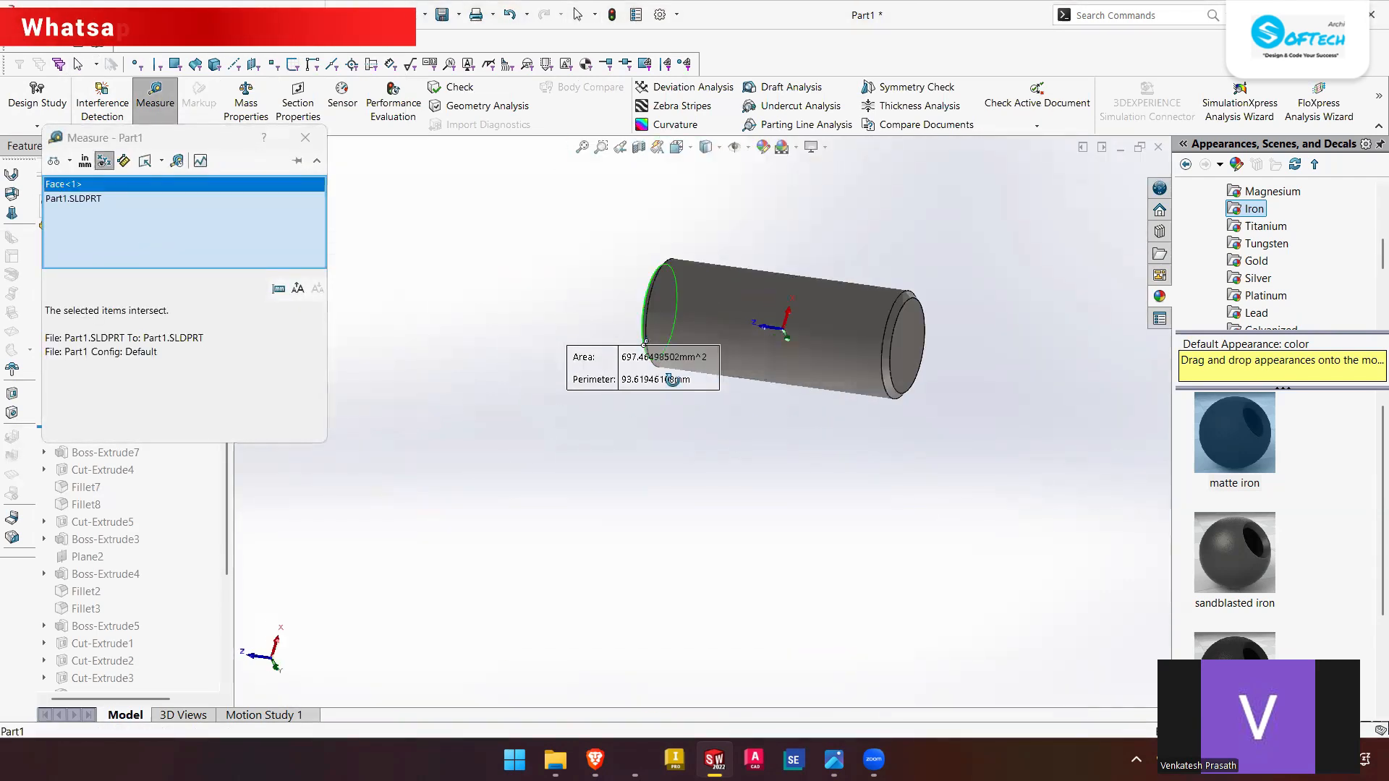
pyautogui.scroll(1, 706, 398)
pyautogui.click(847, 368)
pyautogui.scroll(-2, 851, 414)
pyautogui.moveTo(824, 432); pyautogui.dragTo(857, 476, button='middle')
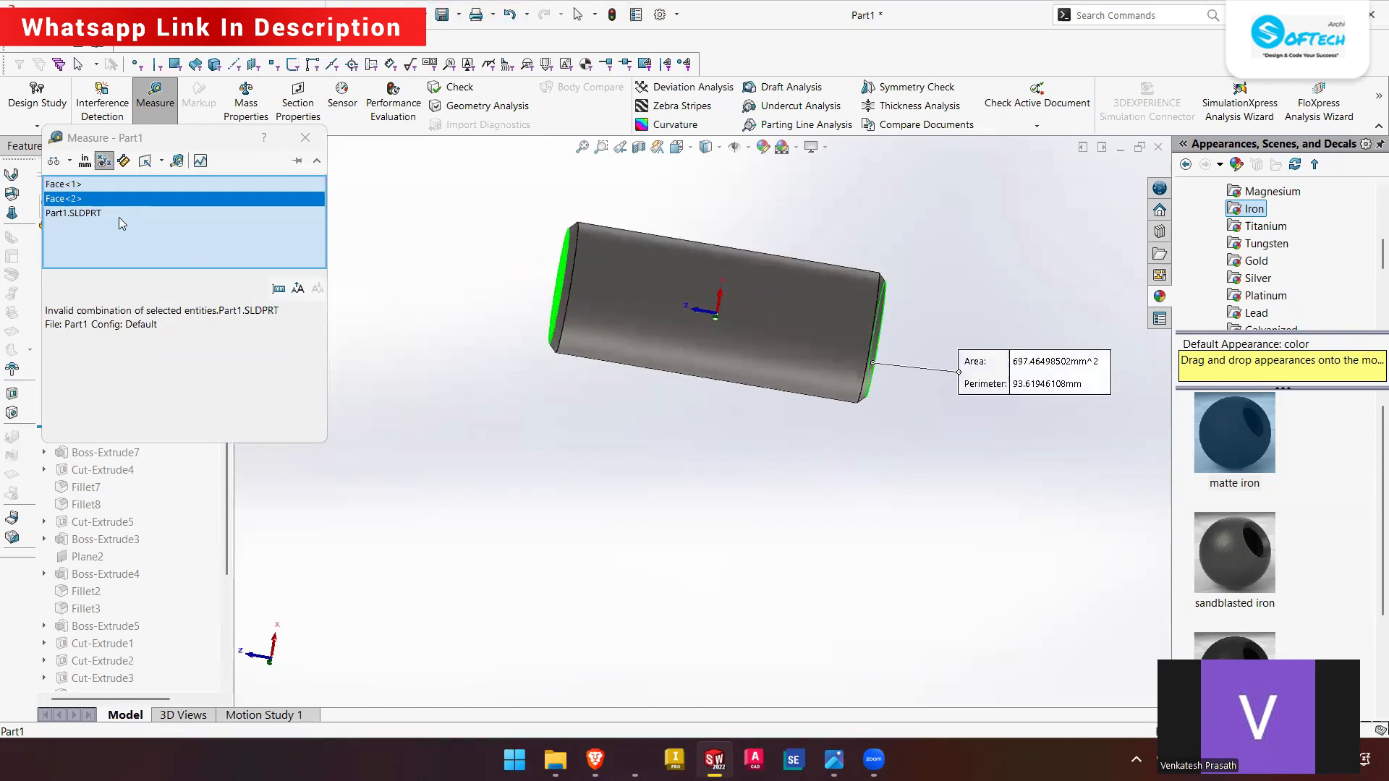
pyautogui.rightClick(119, 217)
pyautogui.click(194, 248)
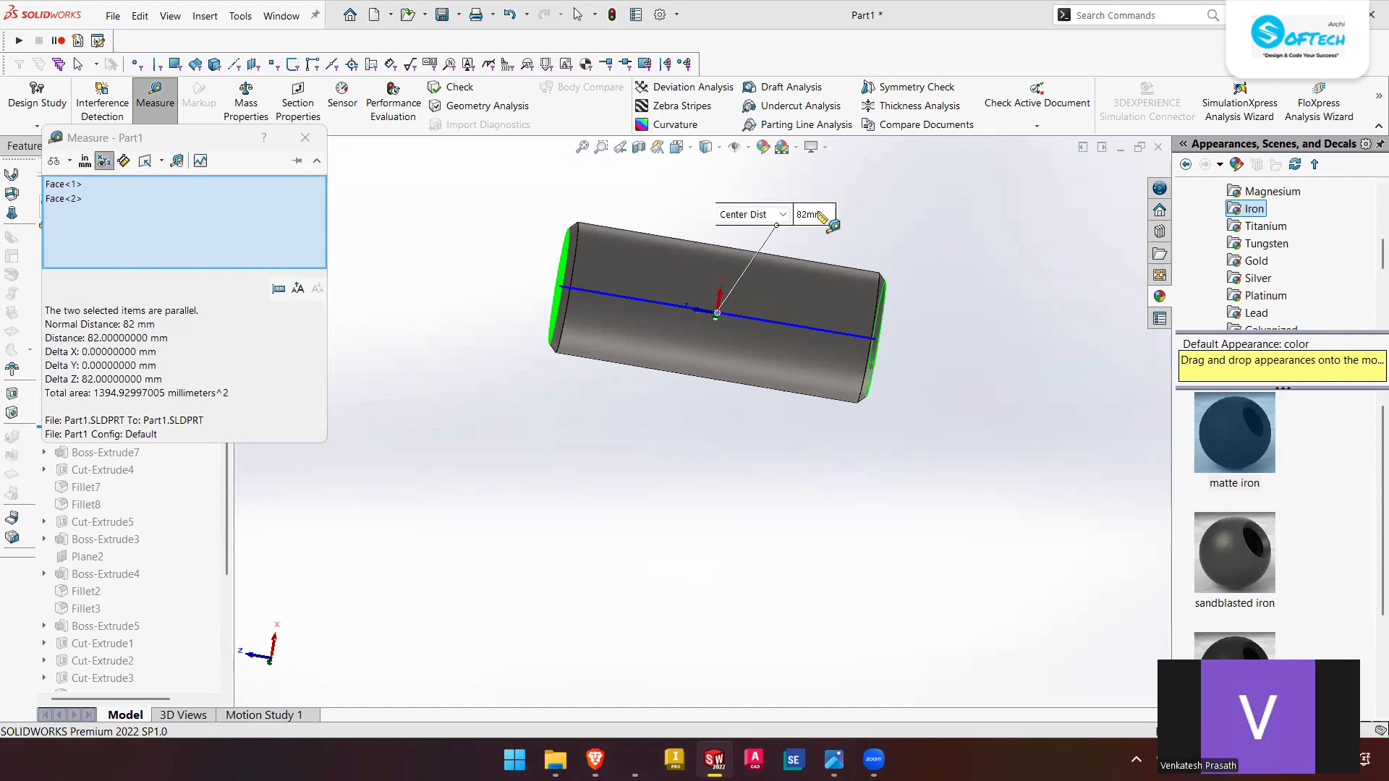
# Measure the diameter of the pin's cylindrical face and finish measuring.
pyautogui.click(694, 358)
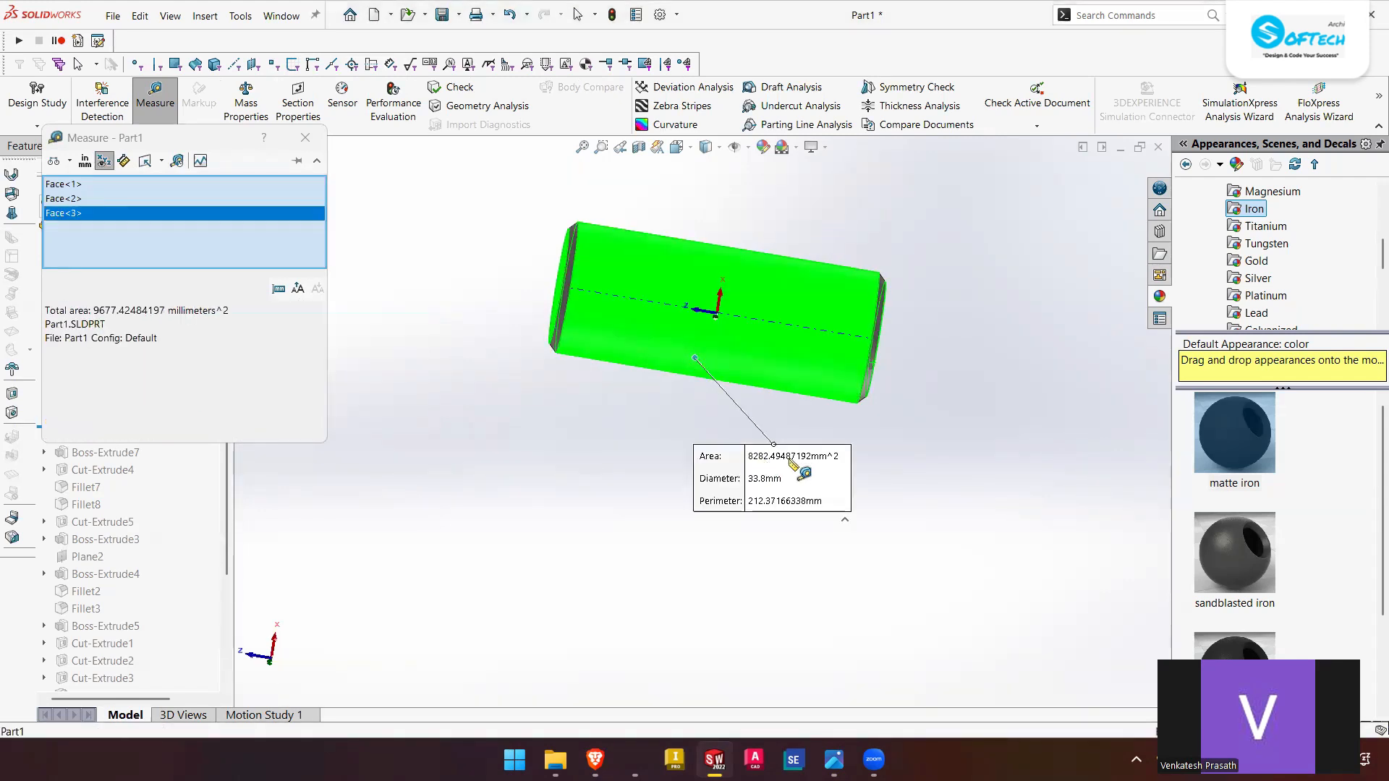
pyautogui.click(304, 137)
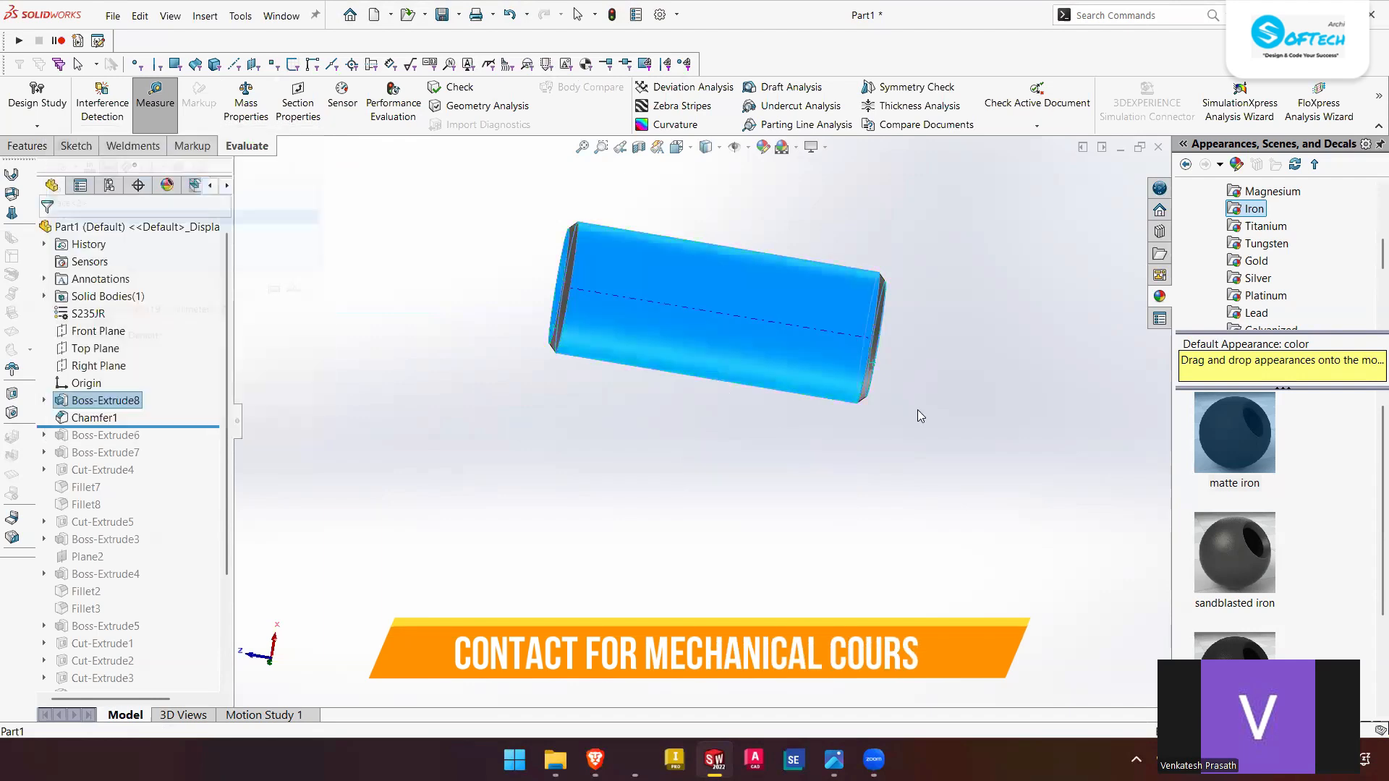
pyautogui.click(732, 432)
pyautogui.moveTo(719, 502); pyautogui.dragTo(669, 473, button='middle')
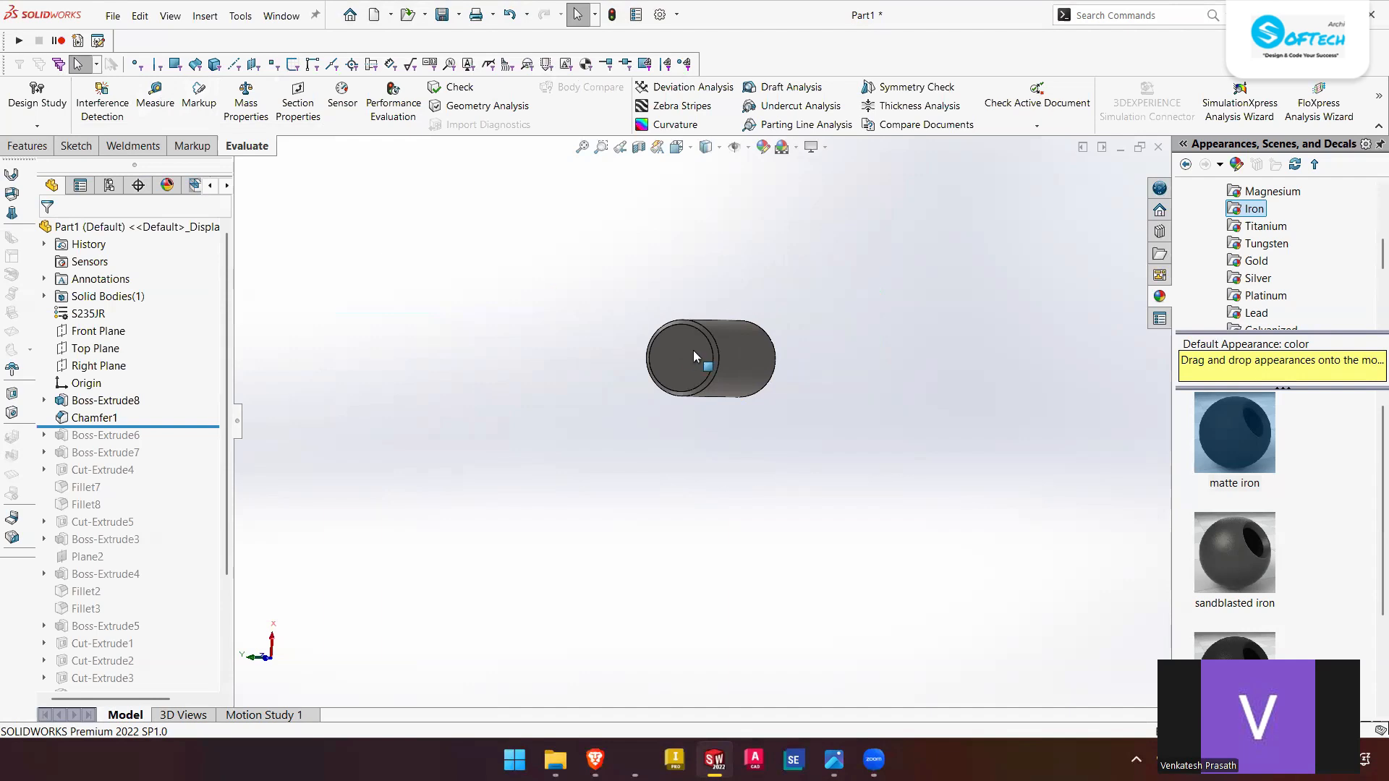
# Roll the feature history back to just after the origin and consult the 2.Piston Ring reference drawing for its dimensions.
pyautogui.moveTo(203, 427); pyautogui.dragTo(199, 376)
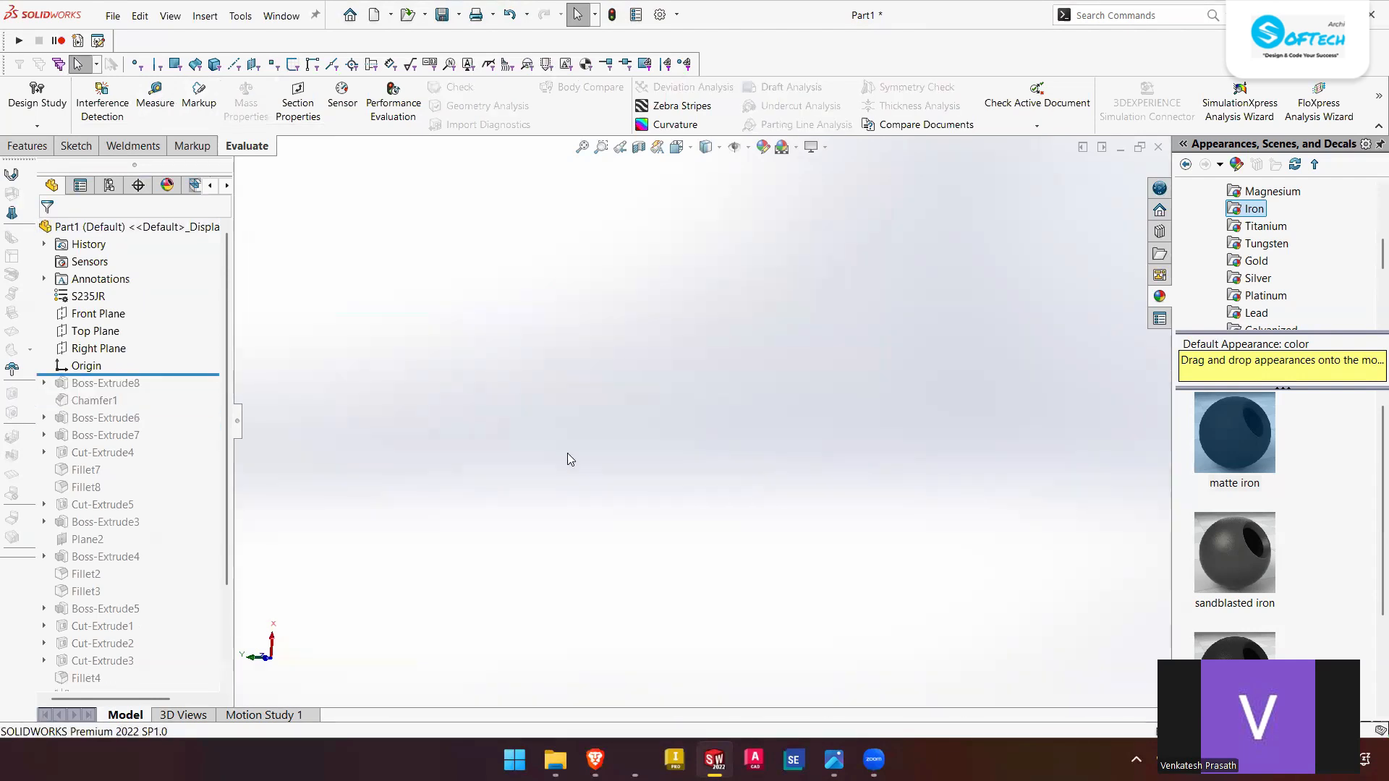
pyautogui.click(834, 760)
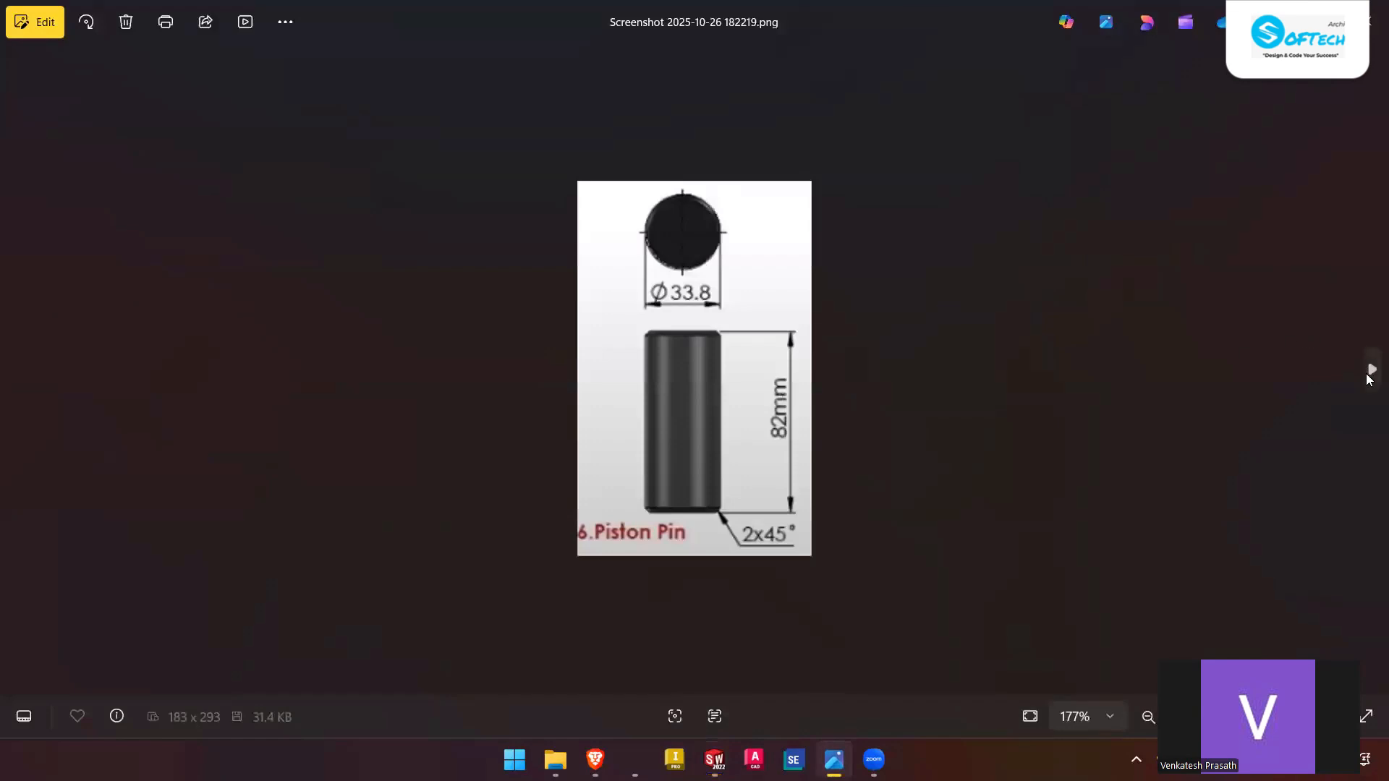
pyautogui.click(1370, 373)
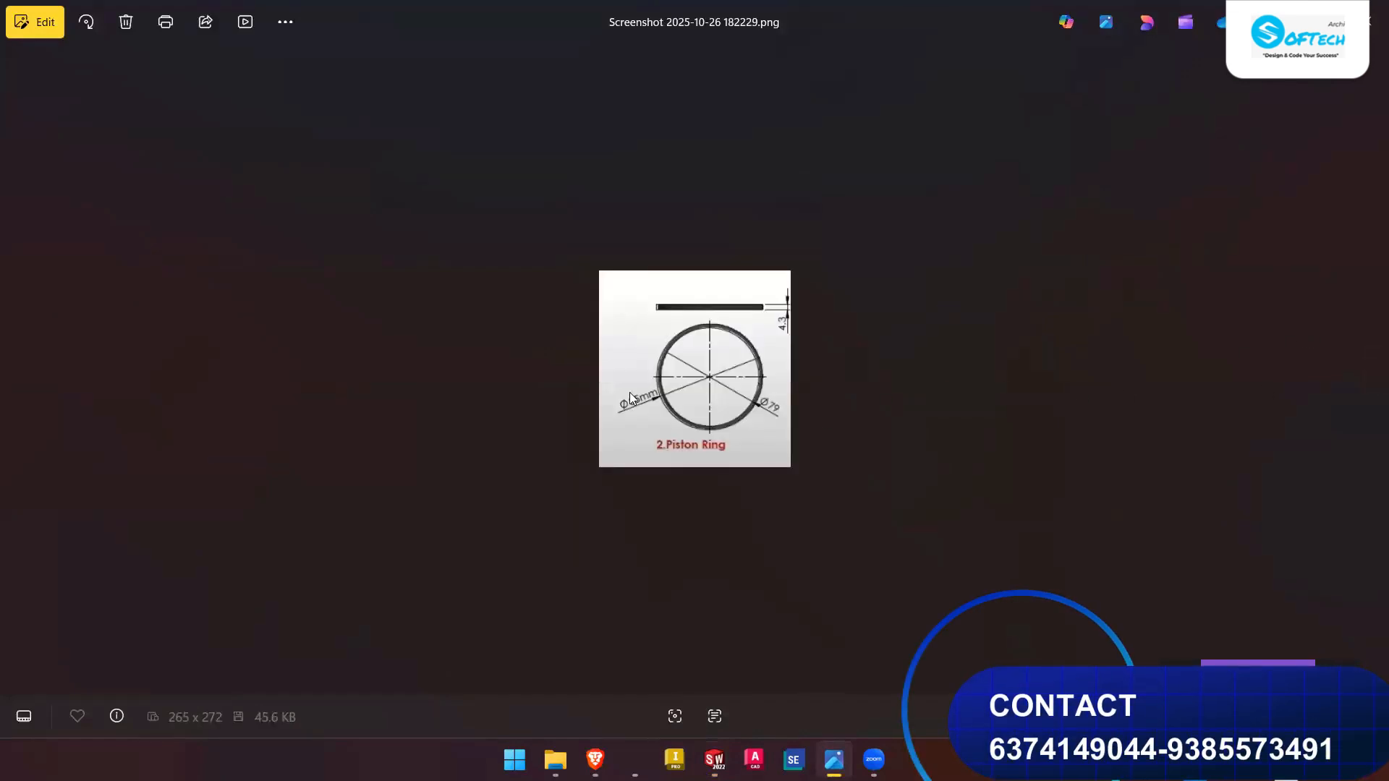
pyautogui.scroll(4, 693, 377)
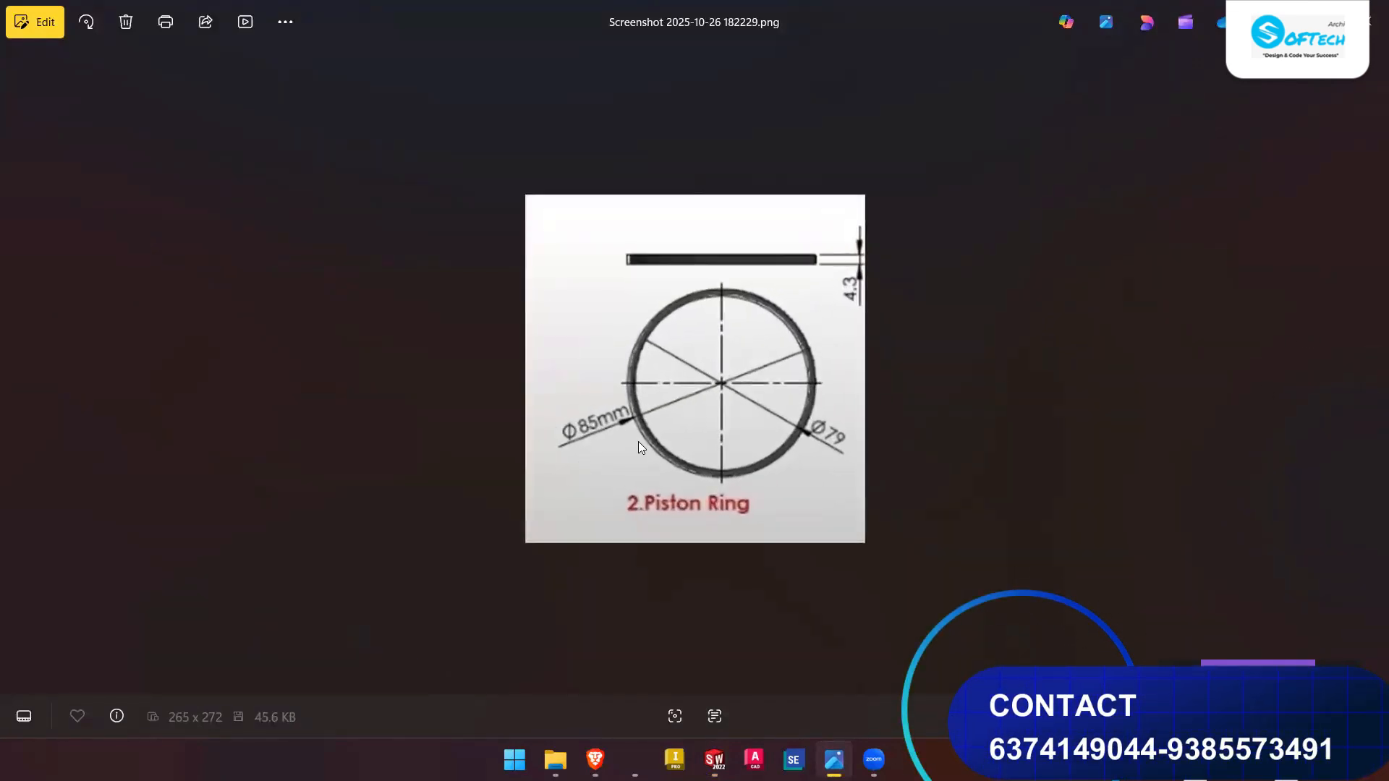
pyautogui.scroll(2, 673, 450)
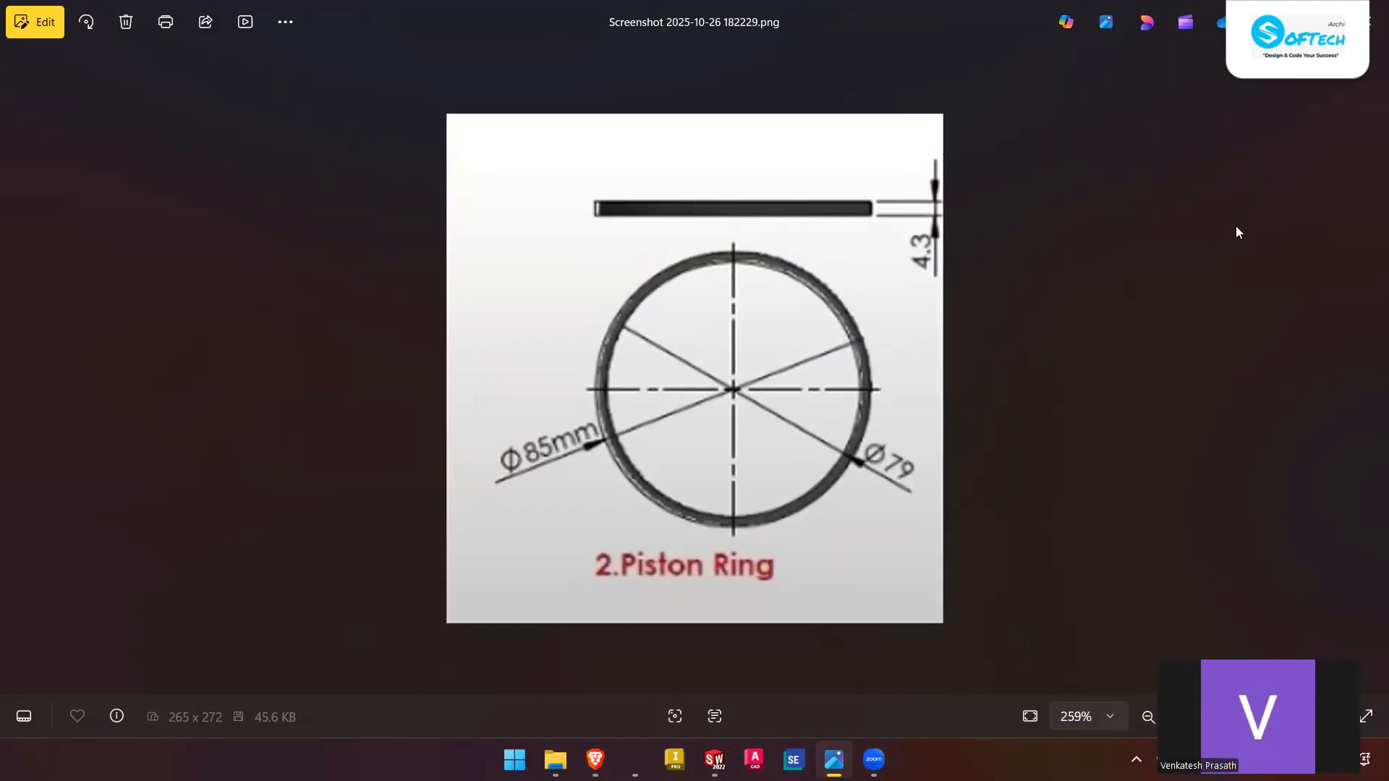
pyautogui.hotkey('alt', 'Tab')
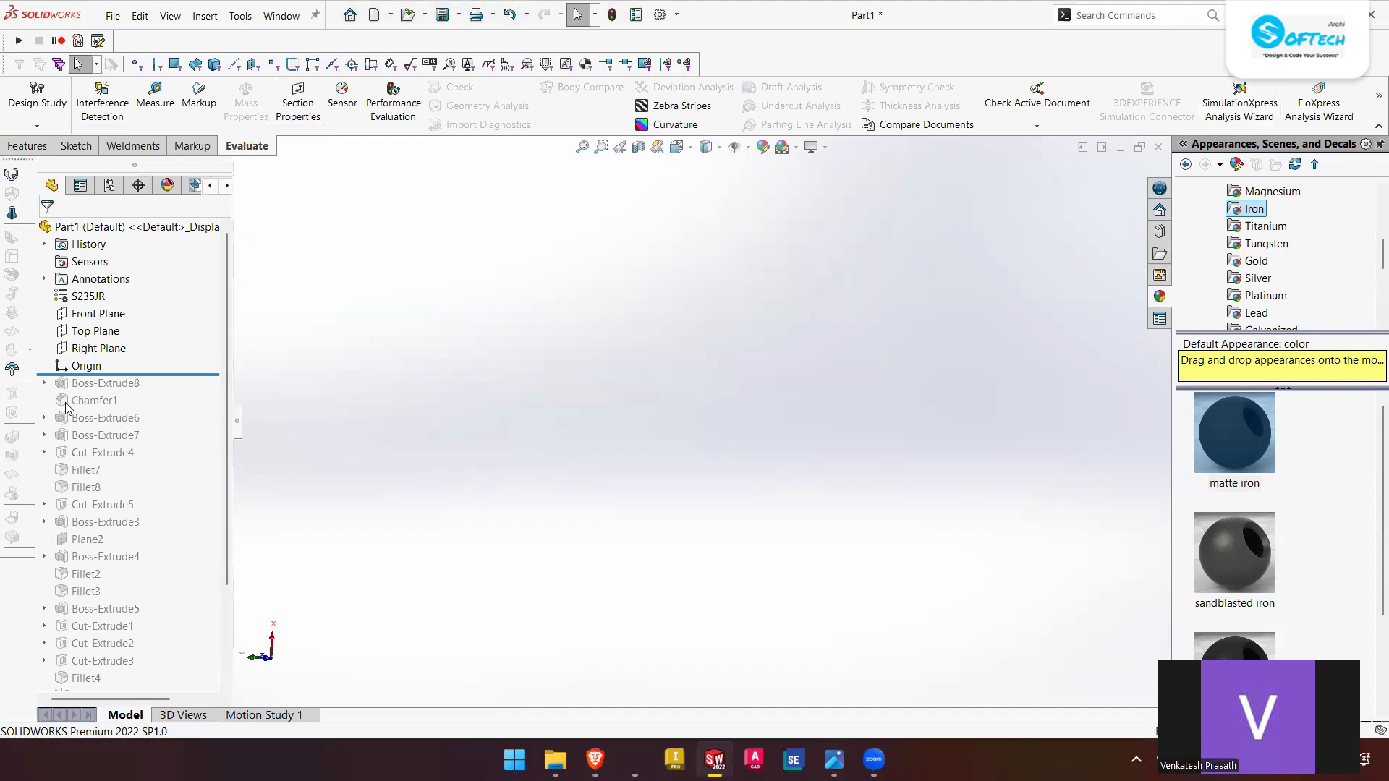
# Sketch two concentric circles centred on the origin on the Front Plane, the outer one about 106 mm in diameter.
pyautogui.click(97, 313)
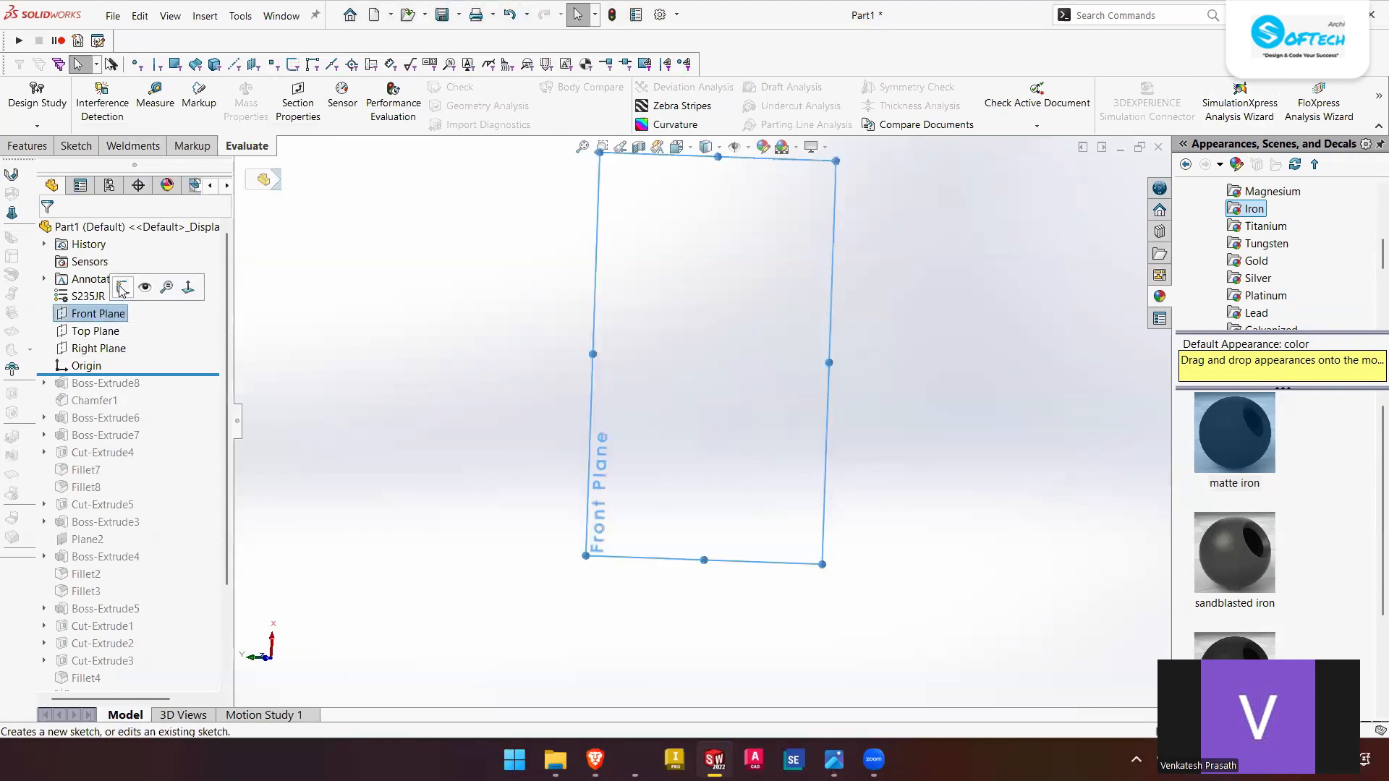
pyautogui.click(119, 287)
pyautogui.click(165, 87)
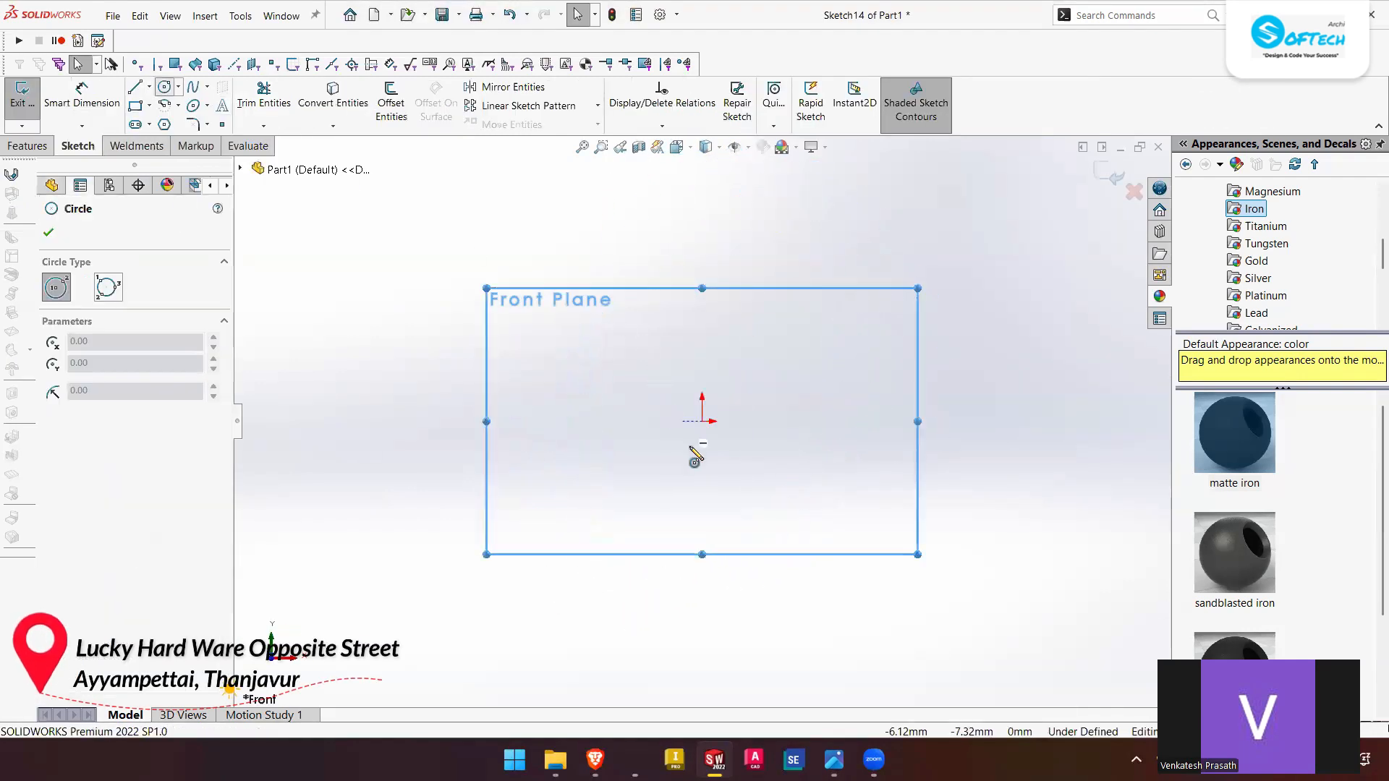
pyautogui.click(702, 421)
pyautogui.click(702, 292)
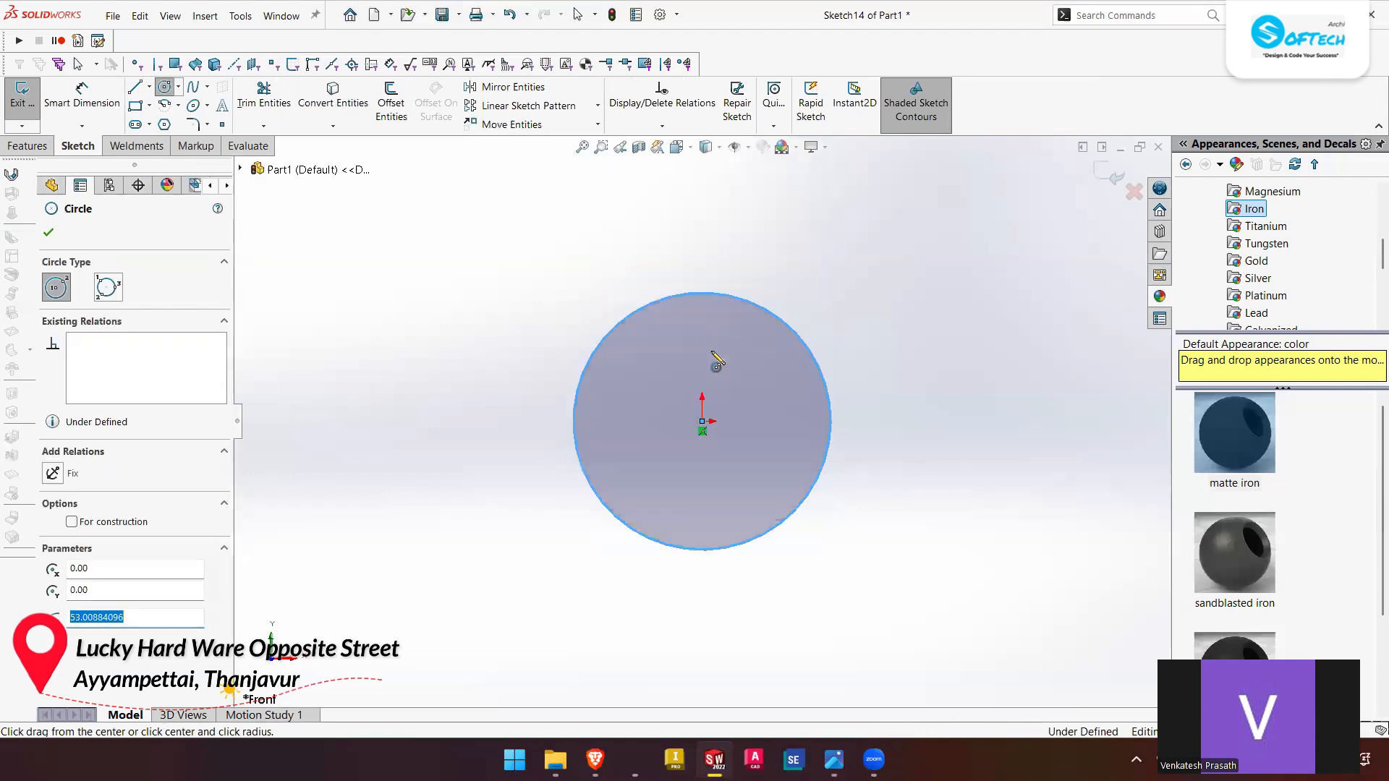
pyautogui.click(701, 421)
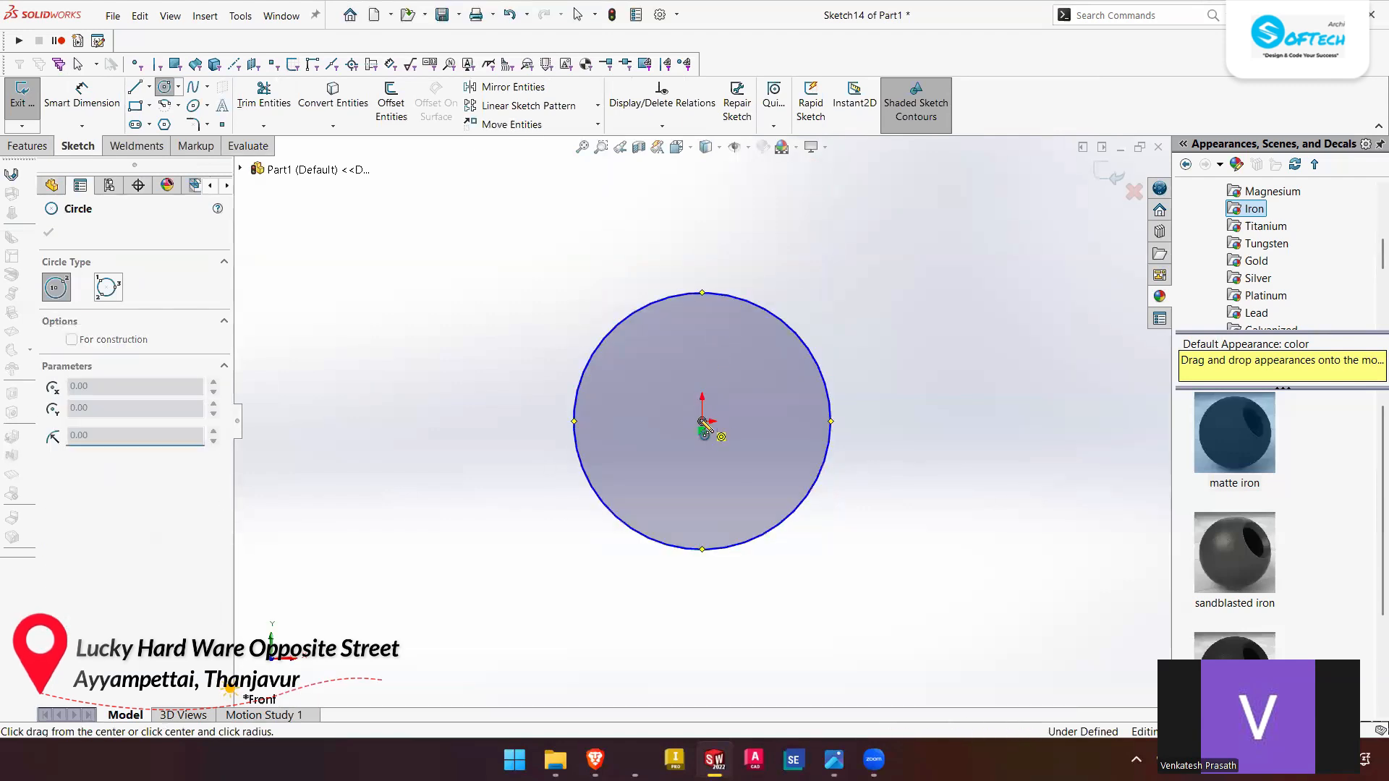
pyautogui.click(702, 341)
# Dimension the outer circle's diameter as 79 mm.
pyautogui.moveTo(819, 345); pyautogui.dragTo(832, 276, button='right')
pyautogui.click(828, 377)
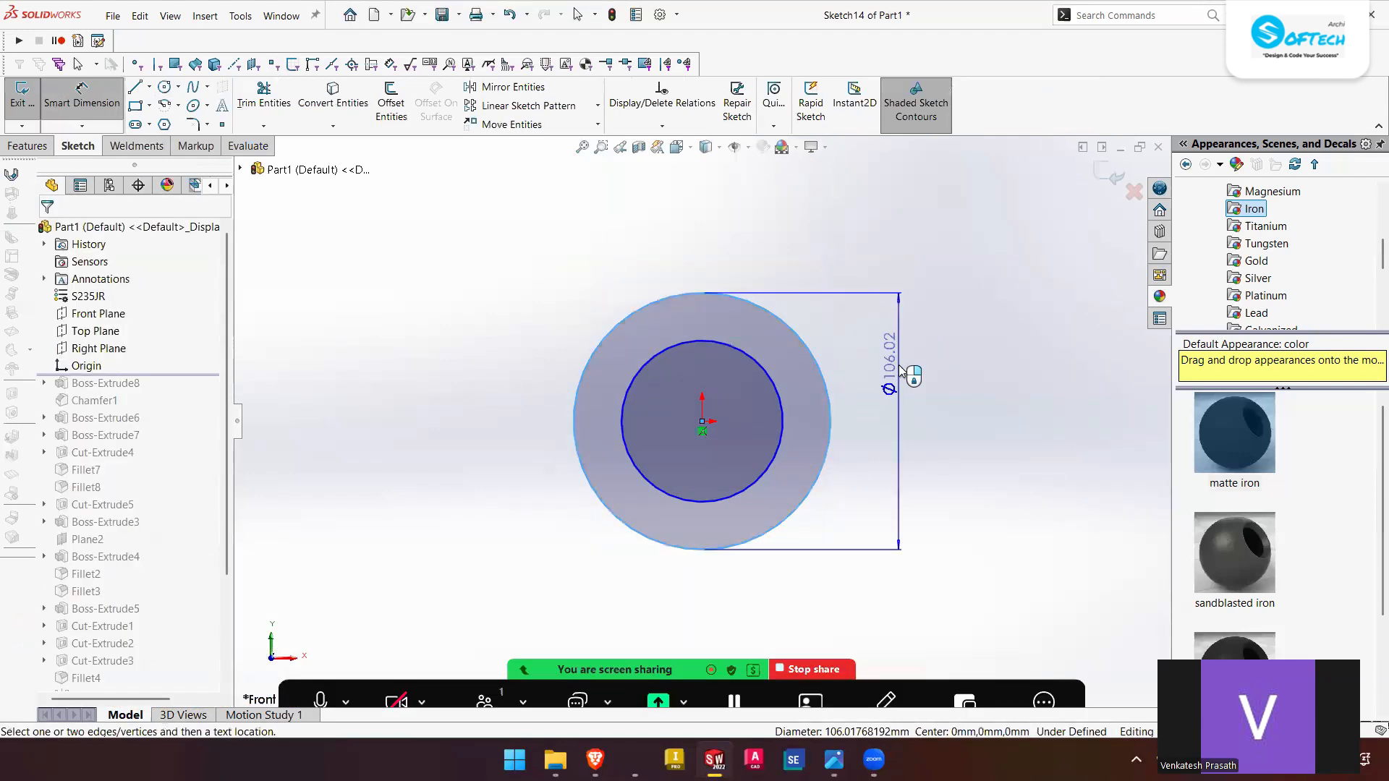
pyautogui.click(899, 366)
pyautogui.write('79')
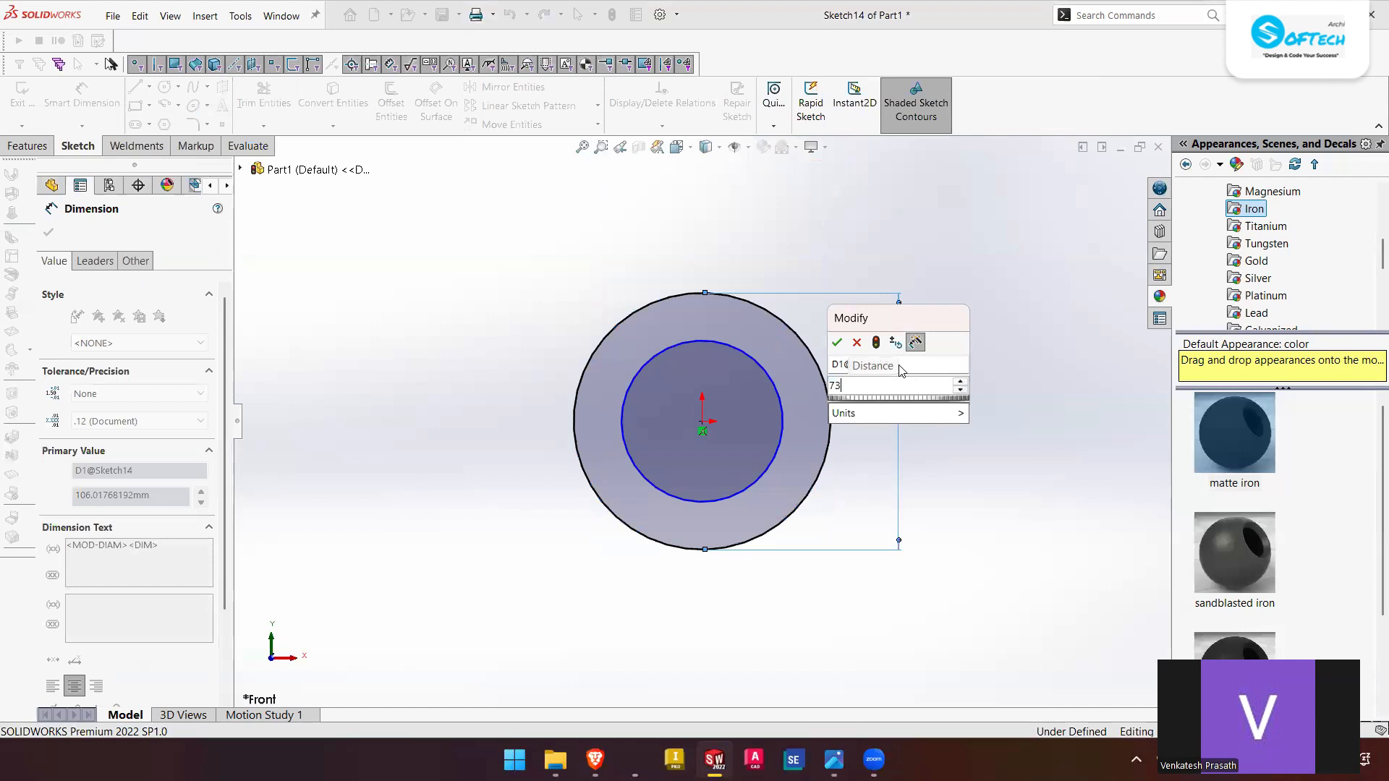
pyautogui.press('Return')
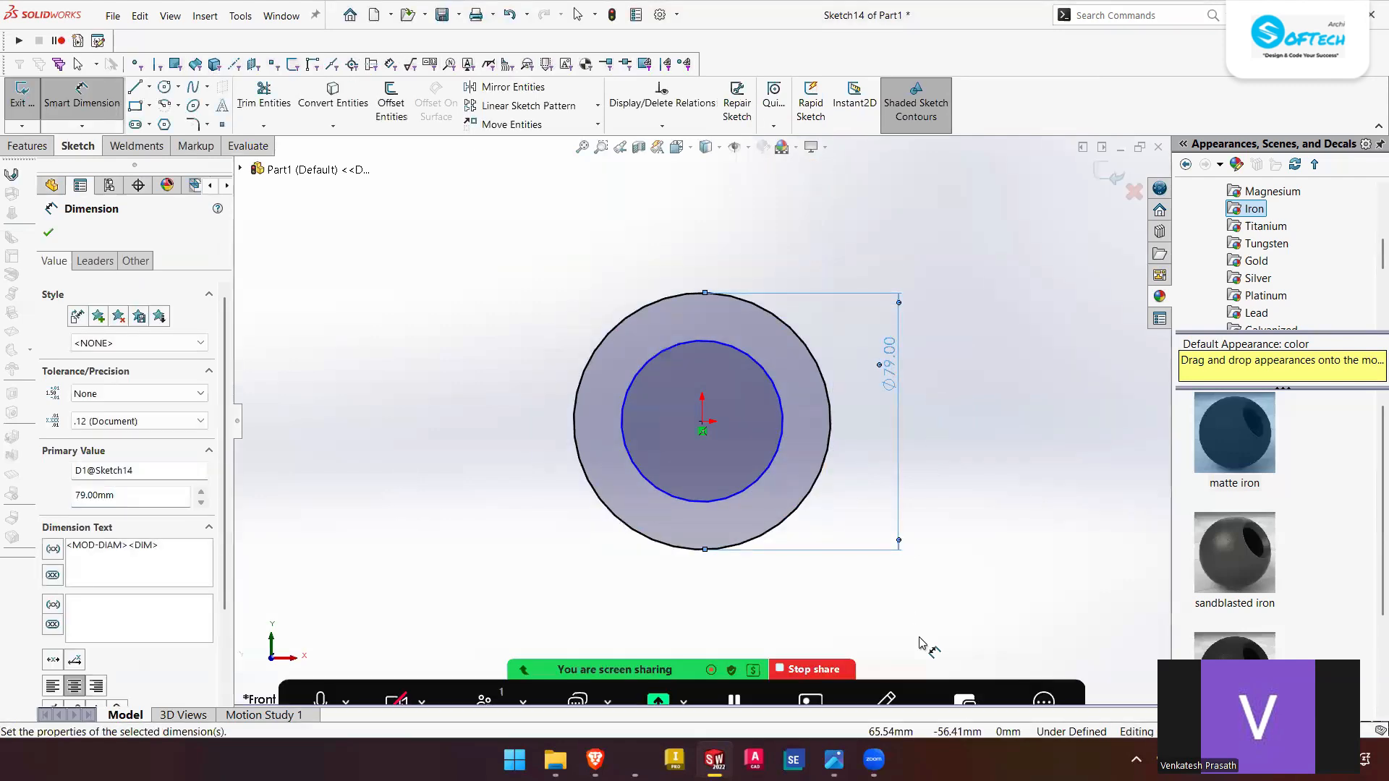
# Check the piston ring drawing and dimension the remaining circle's diameter as 85 mm.
pyautogui.hotkey('alt', 'Tab')
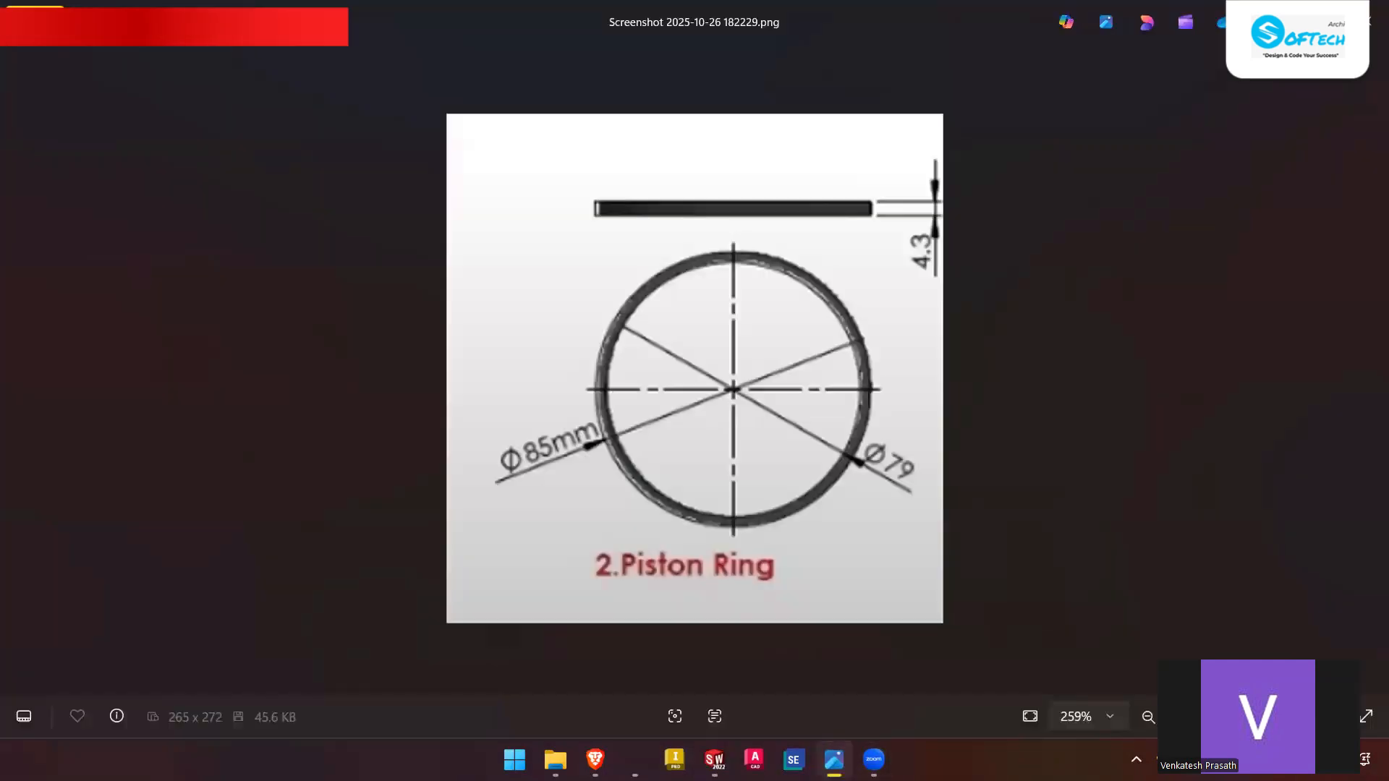
pyautogui.hotkey('alt', 'Tab')
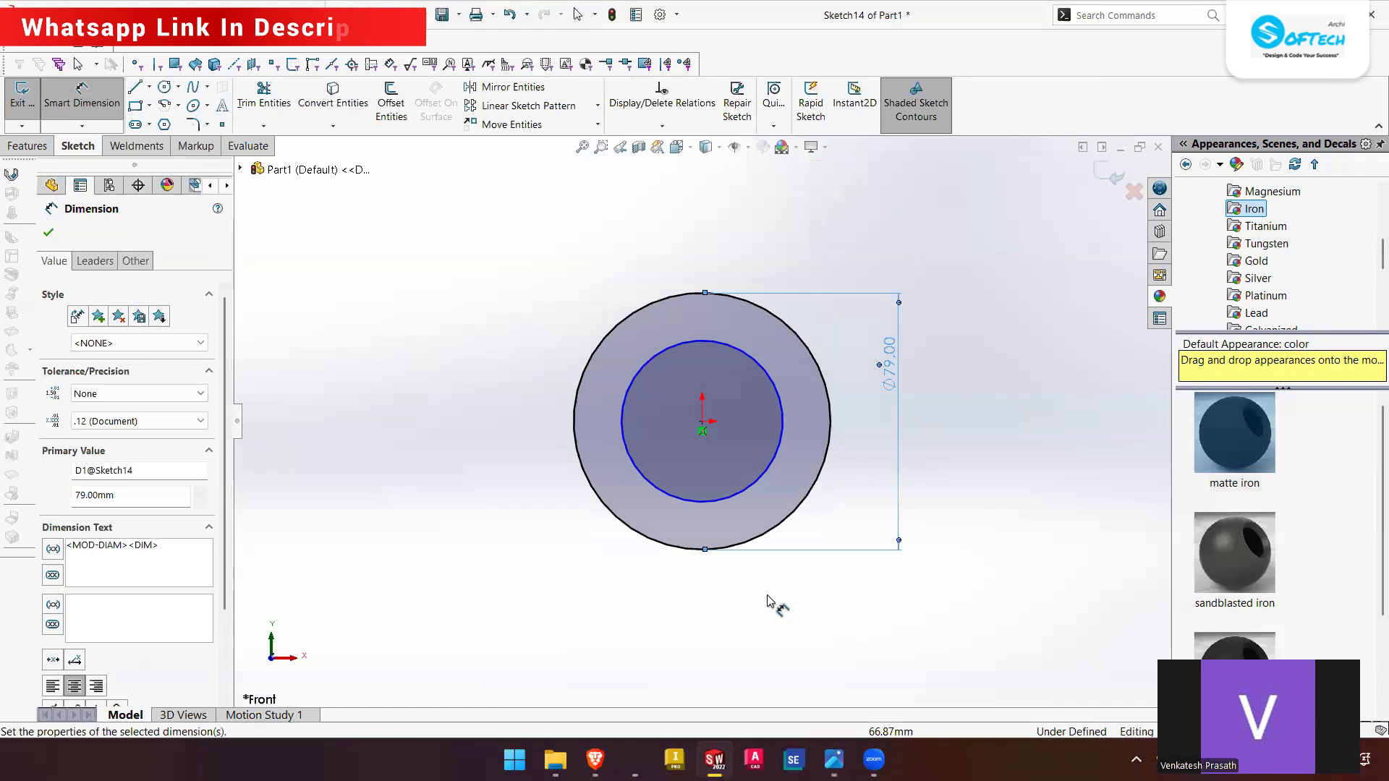
pyautogui.click(768, 471)
pyautogui.click(959, 487)
pyautogui.write('8')
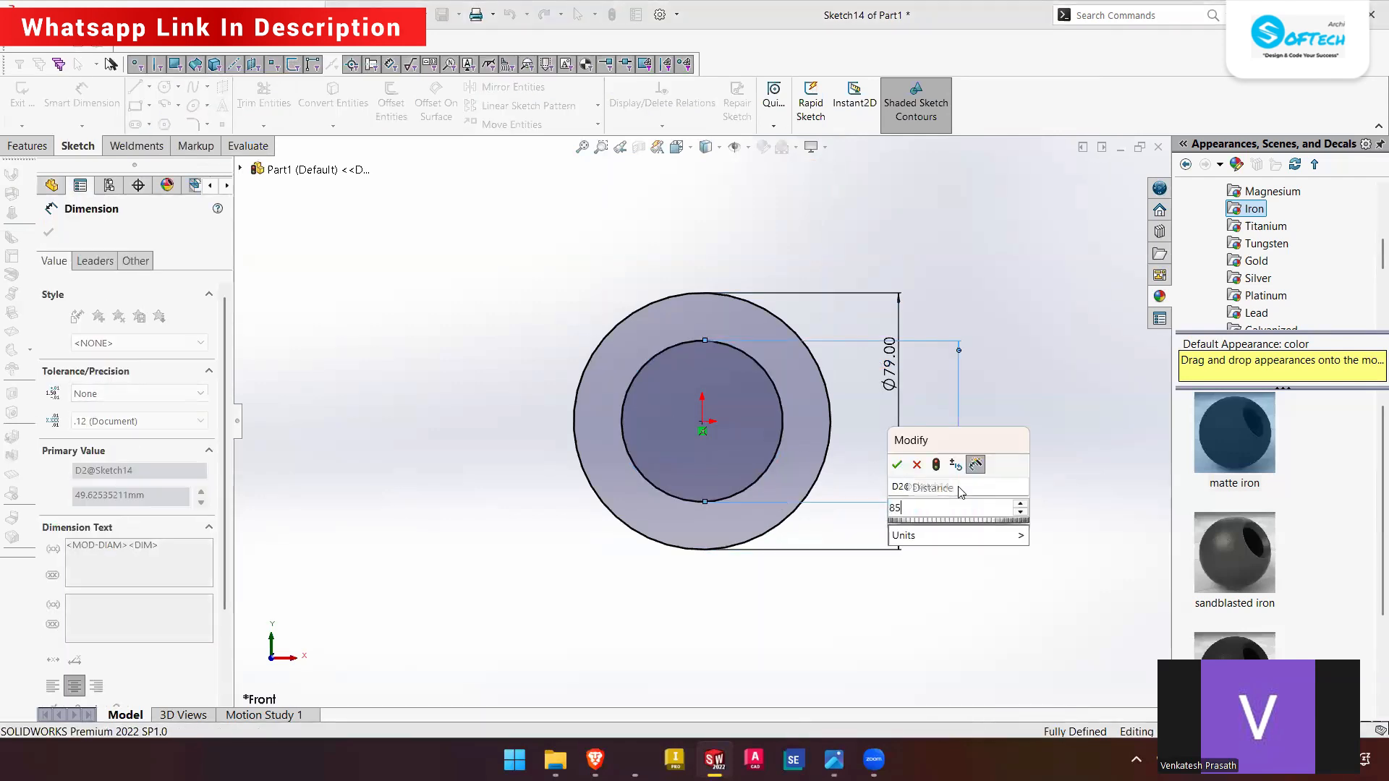
pyautogui.write('5')
pyautogui.press('Return')
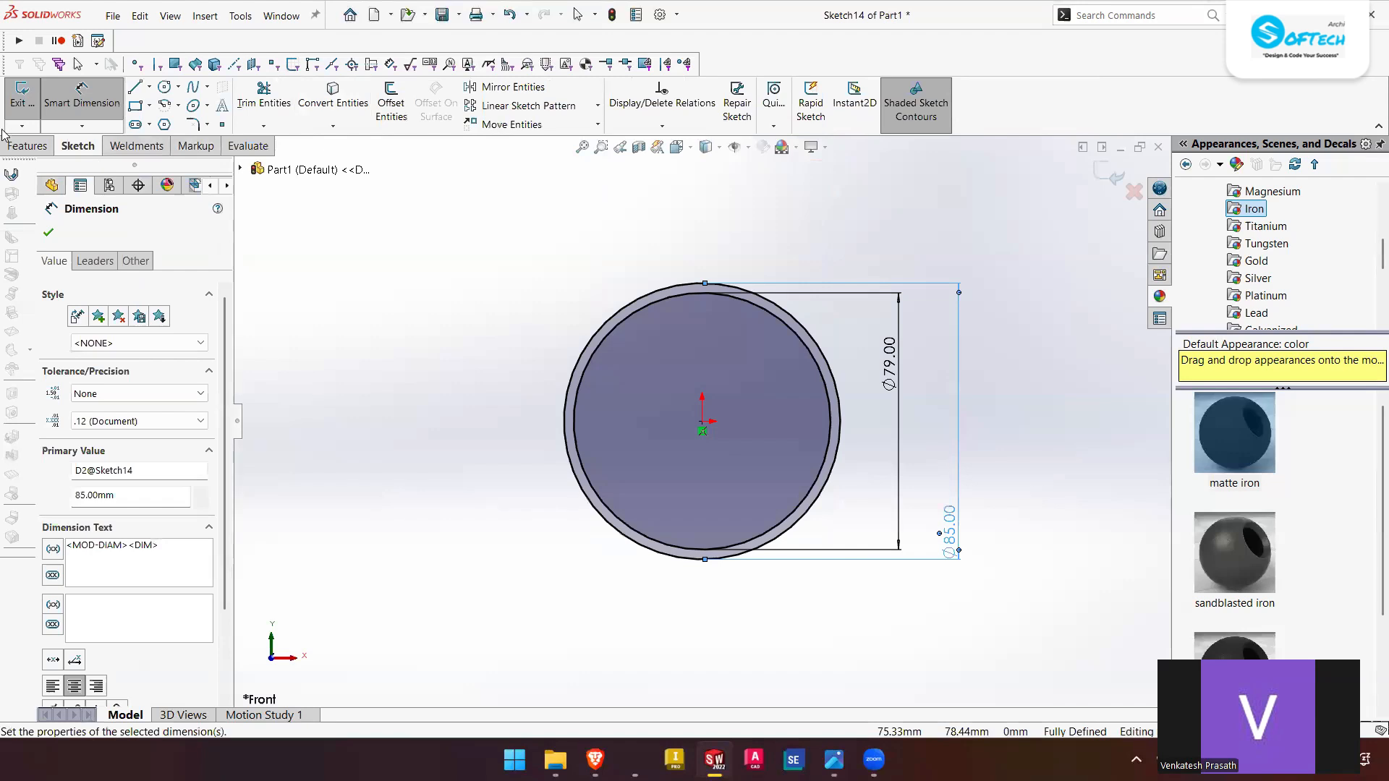
# Check the piston ring drawing's thickness and extrude the ring profile 4.3 mm as a Mid Plane boss.
pyautogui.click(21, 145)
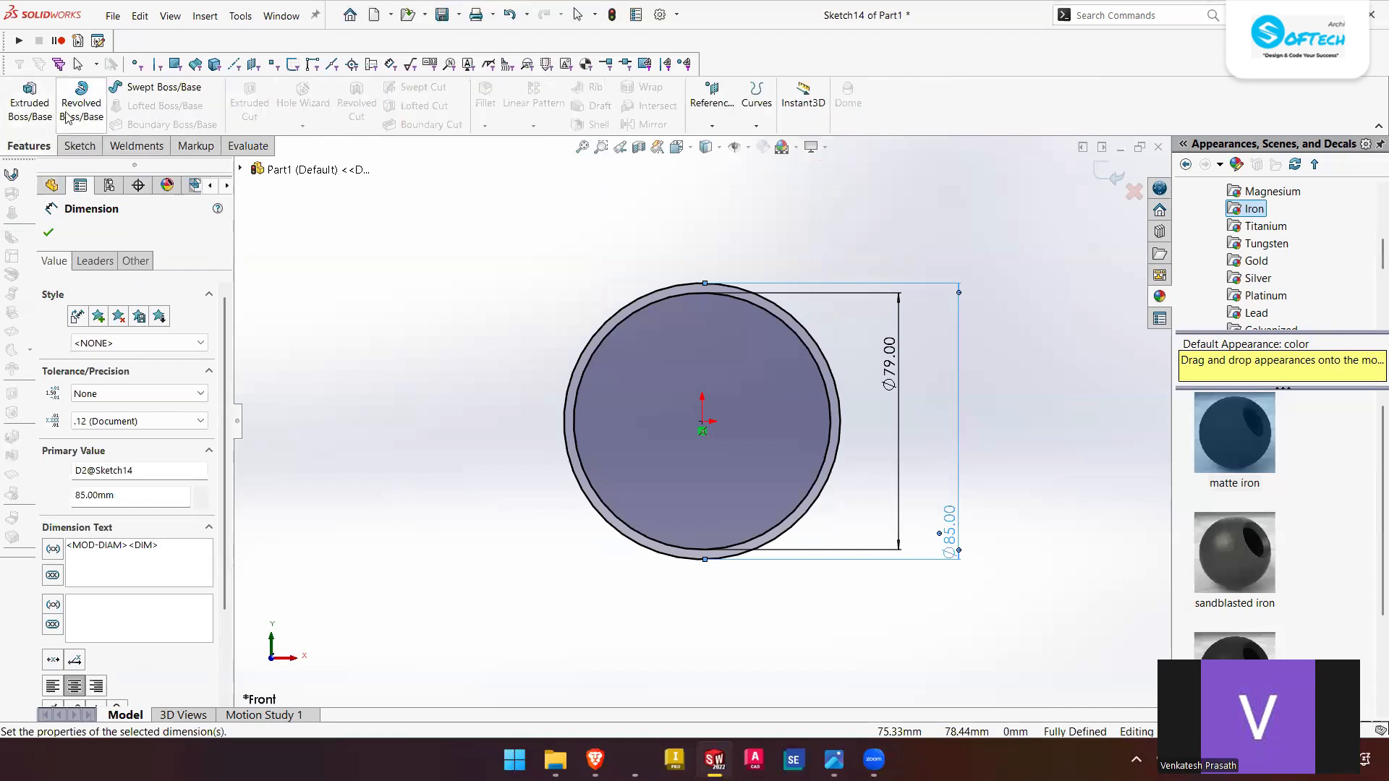
pyautogui.click(29, 101)
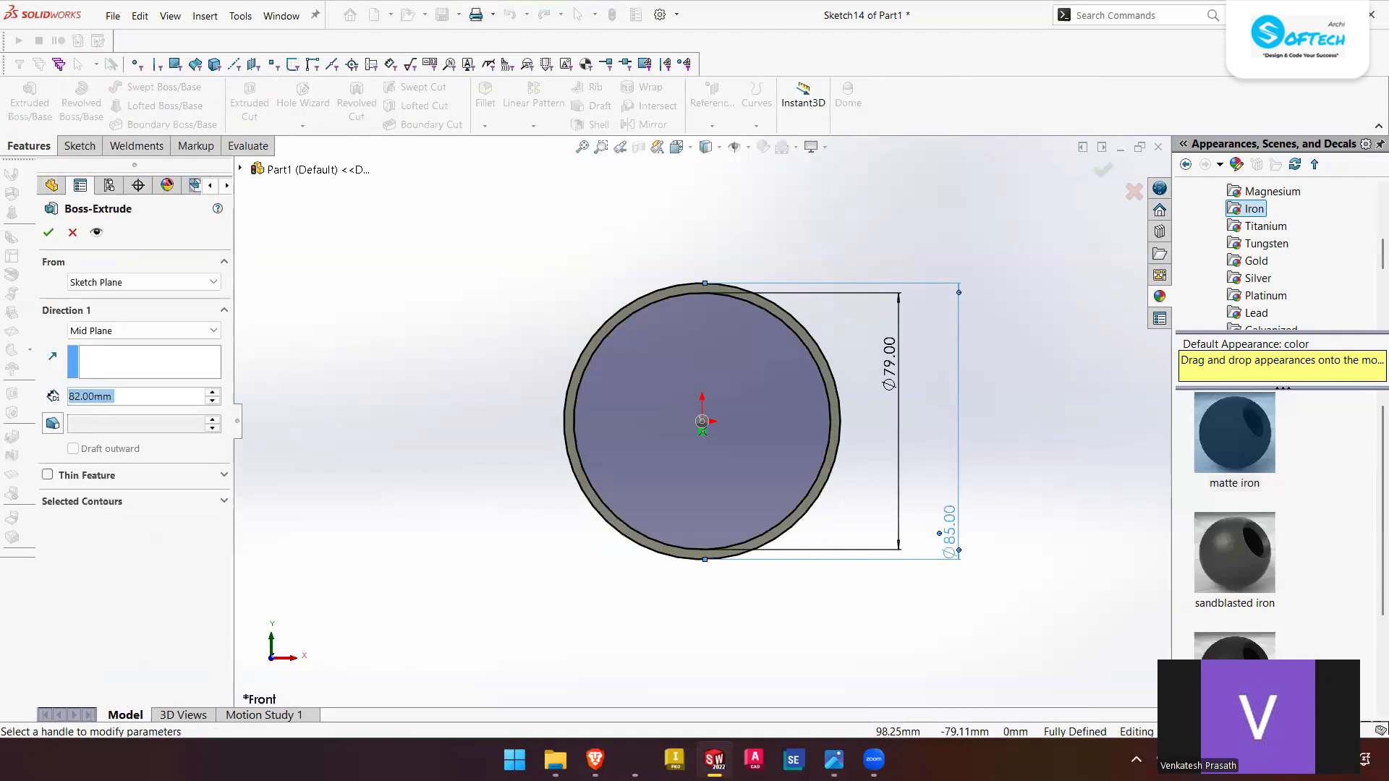
pyautogui.click(834, 760)
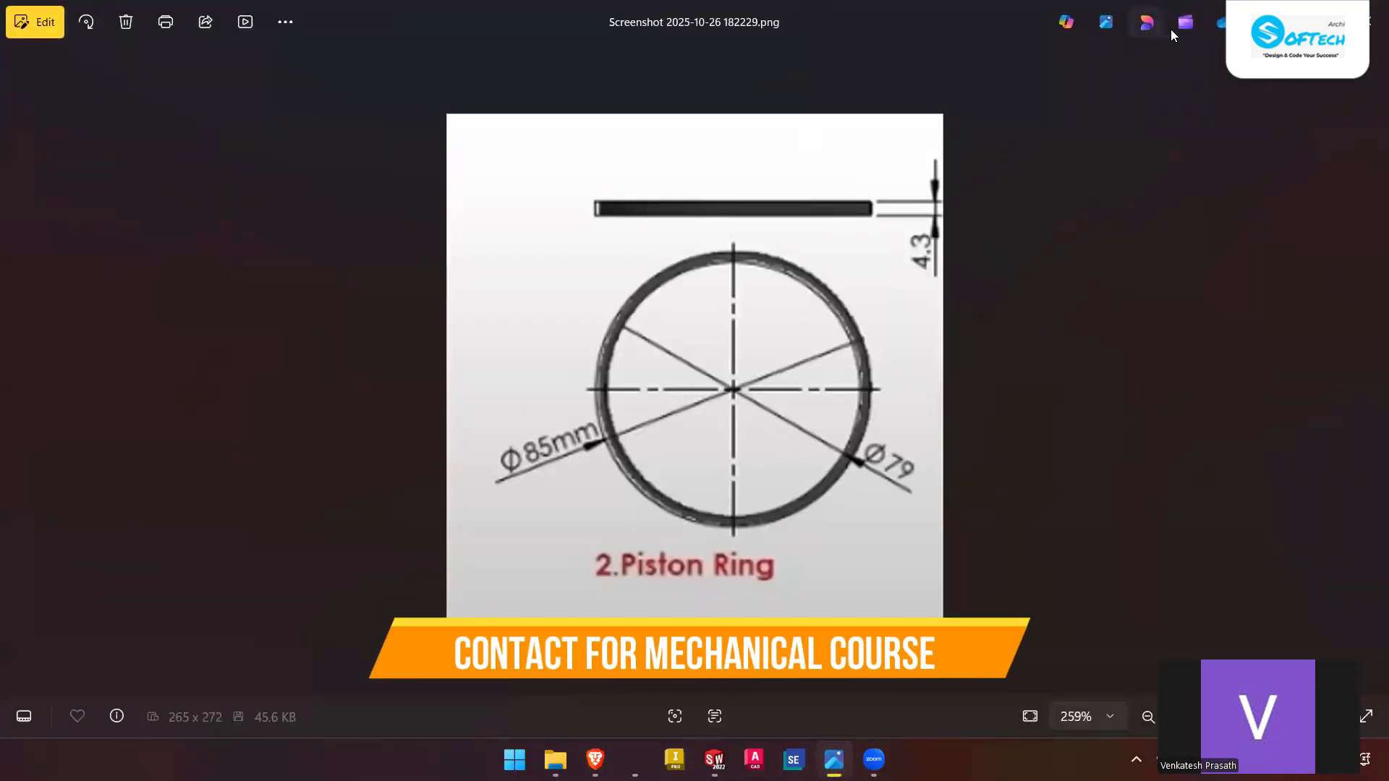
pyautogui.click(1280, 21)
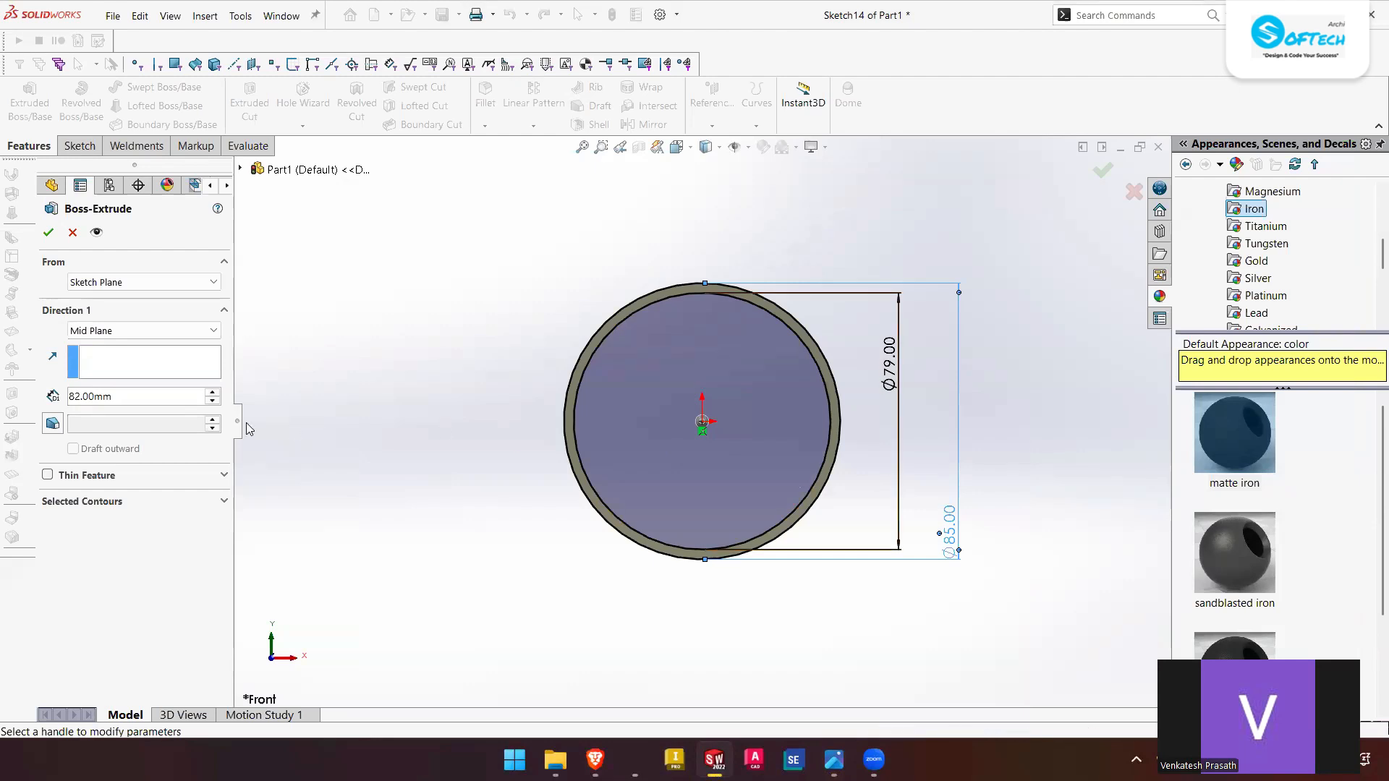
pyautogui.click(145, 398)
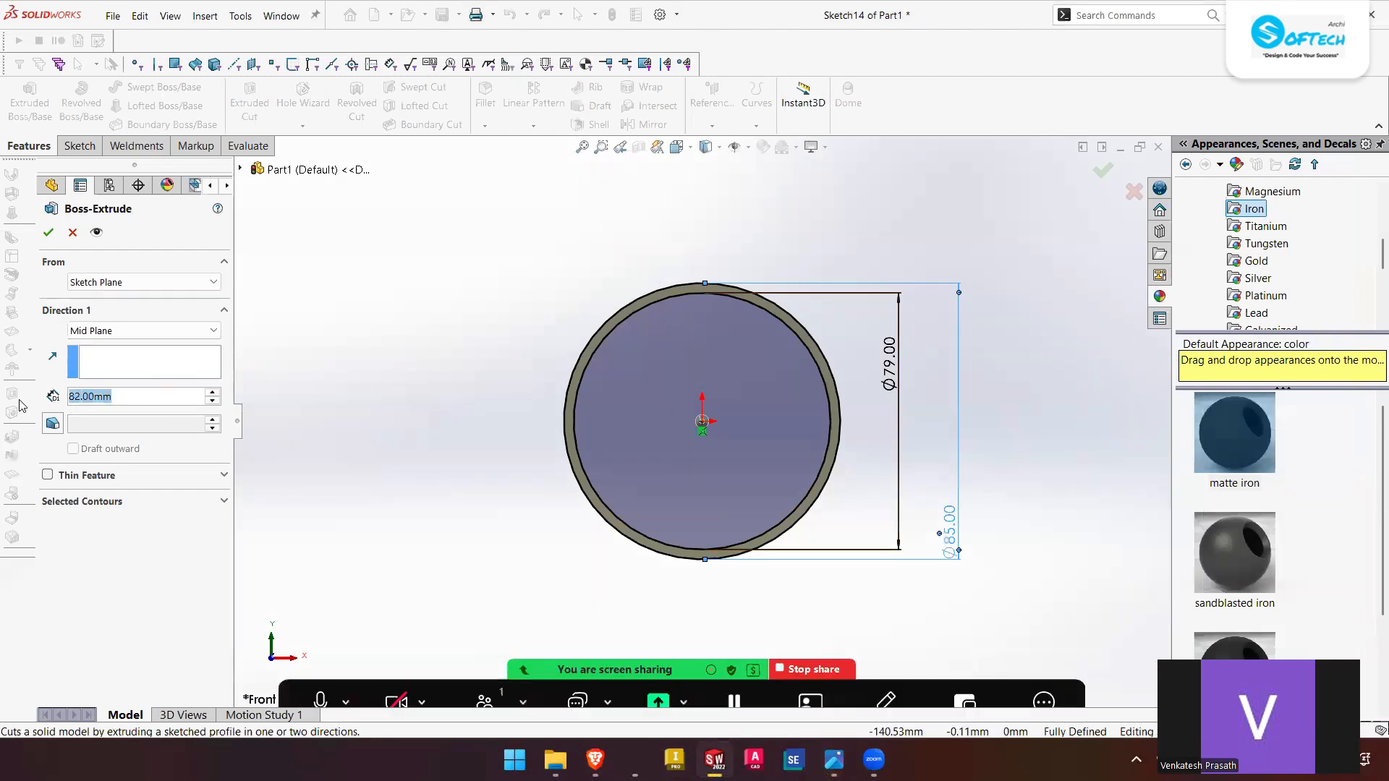
pyautogui.write('4.3')
pyautogui.press('Return')
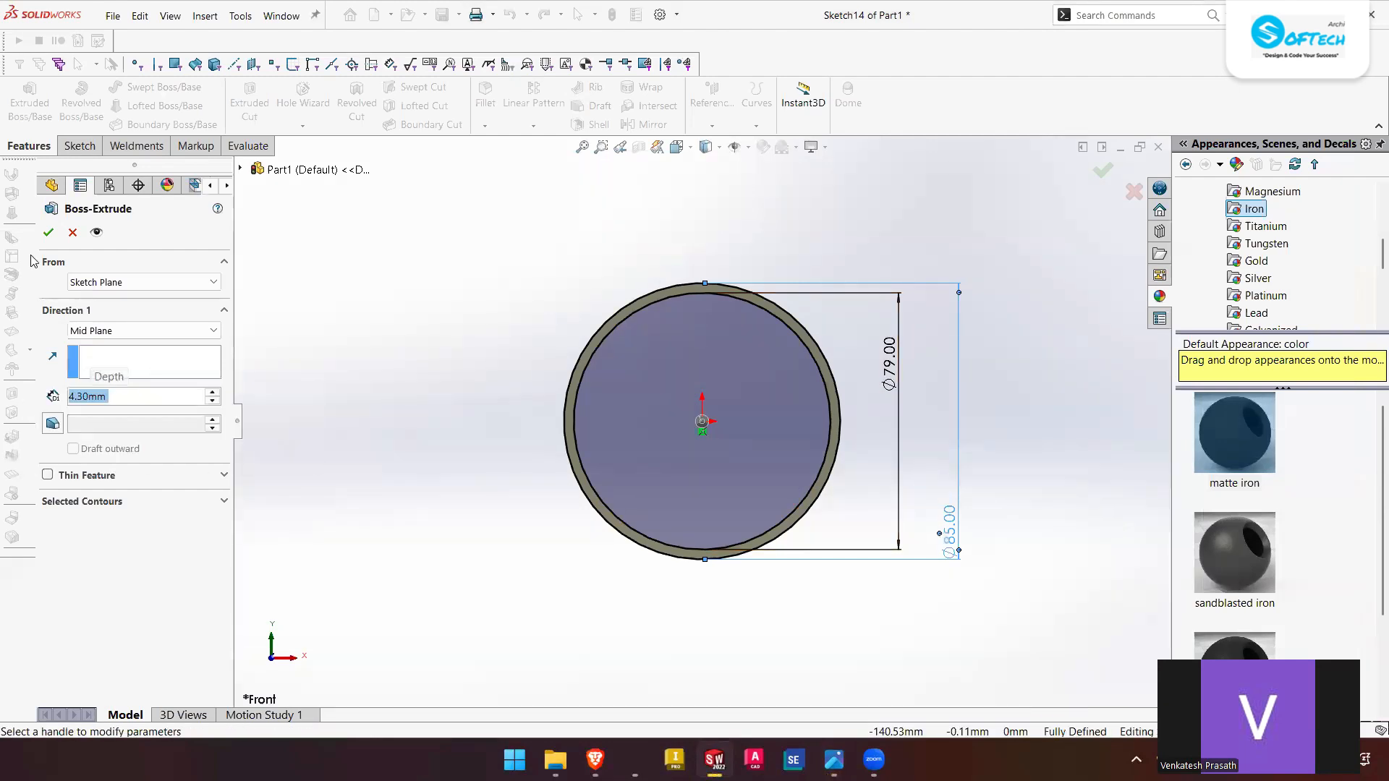
pyautogui.click(48, 233)
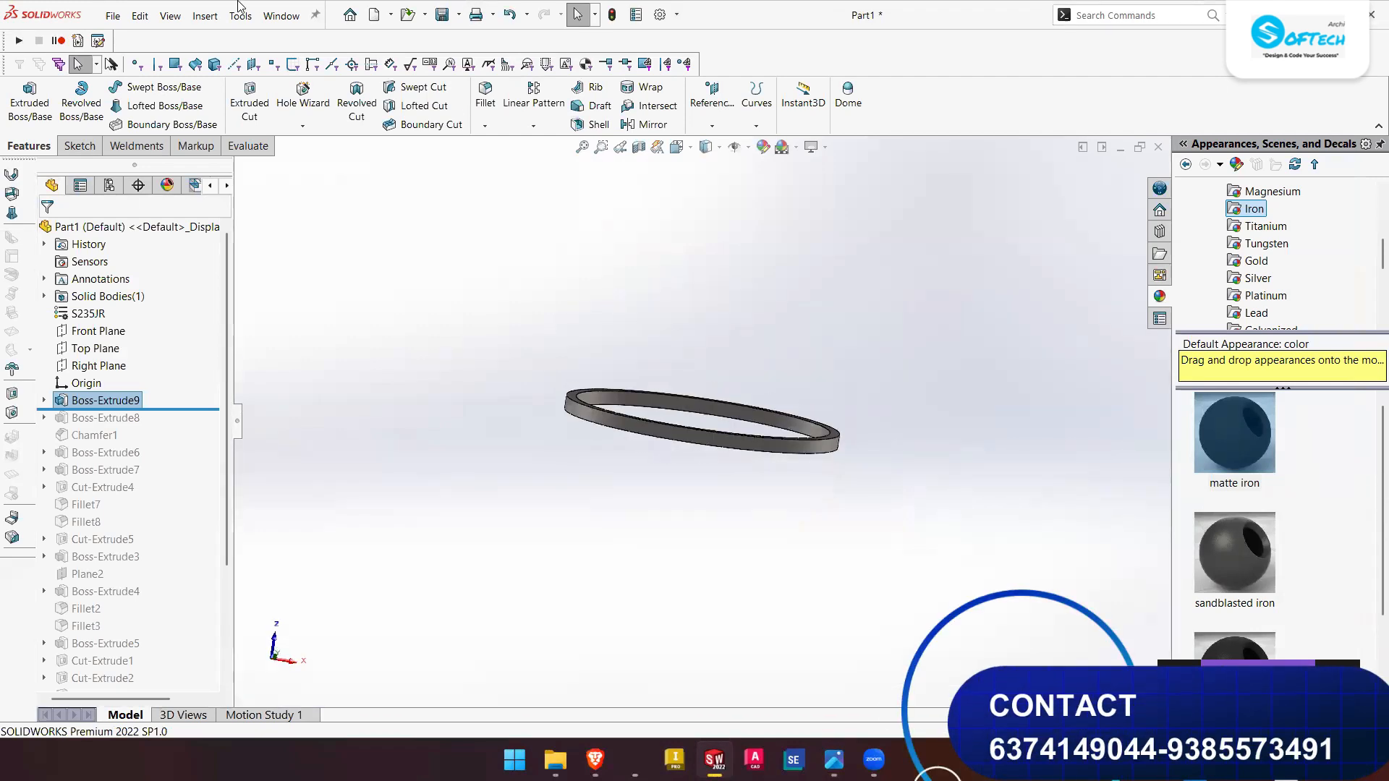
pyautogui.click(441, 15)
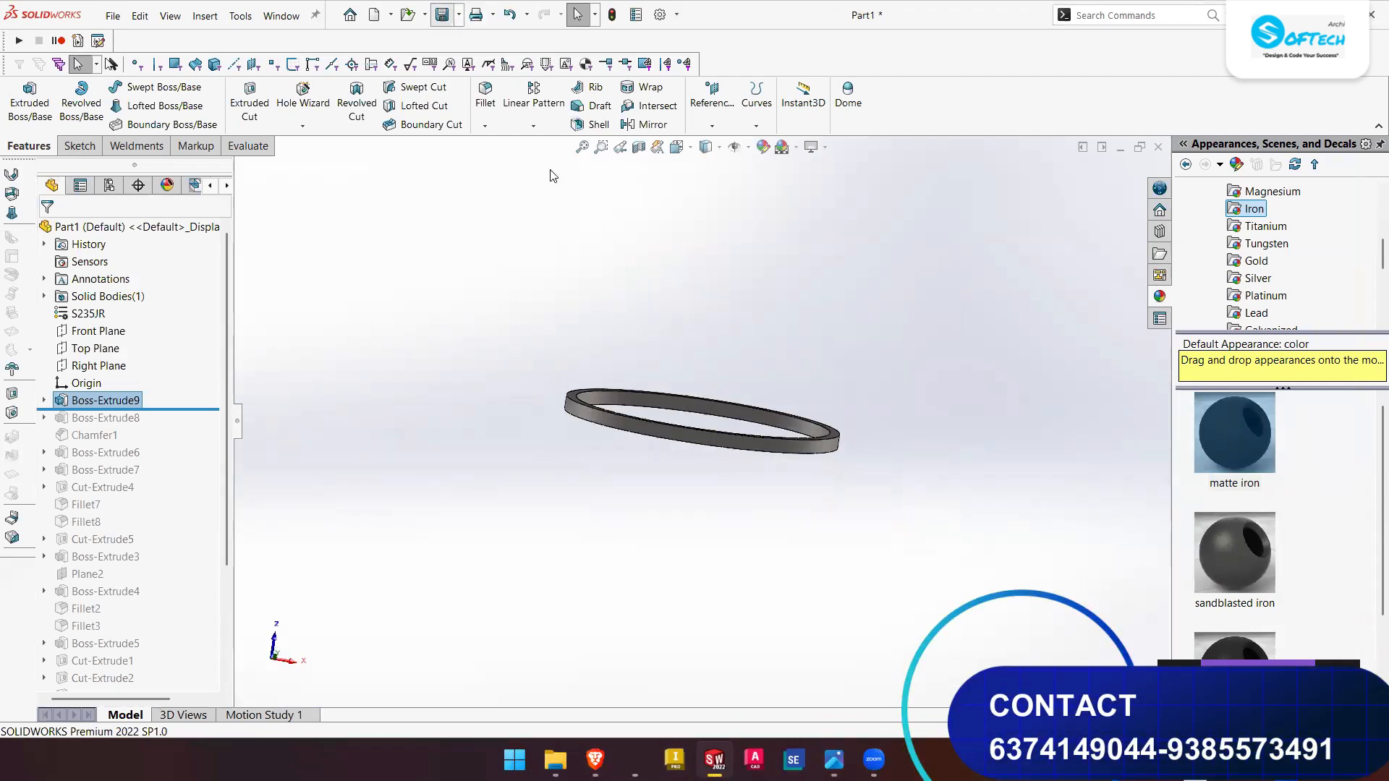
pyautogui.click(1055, 625)
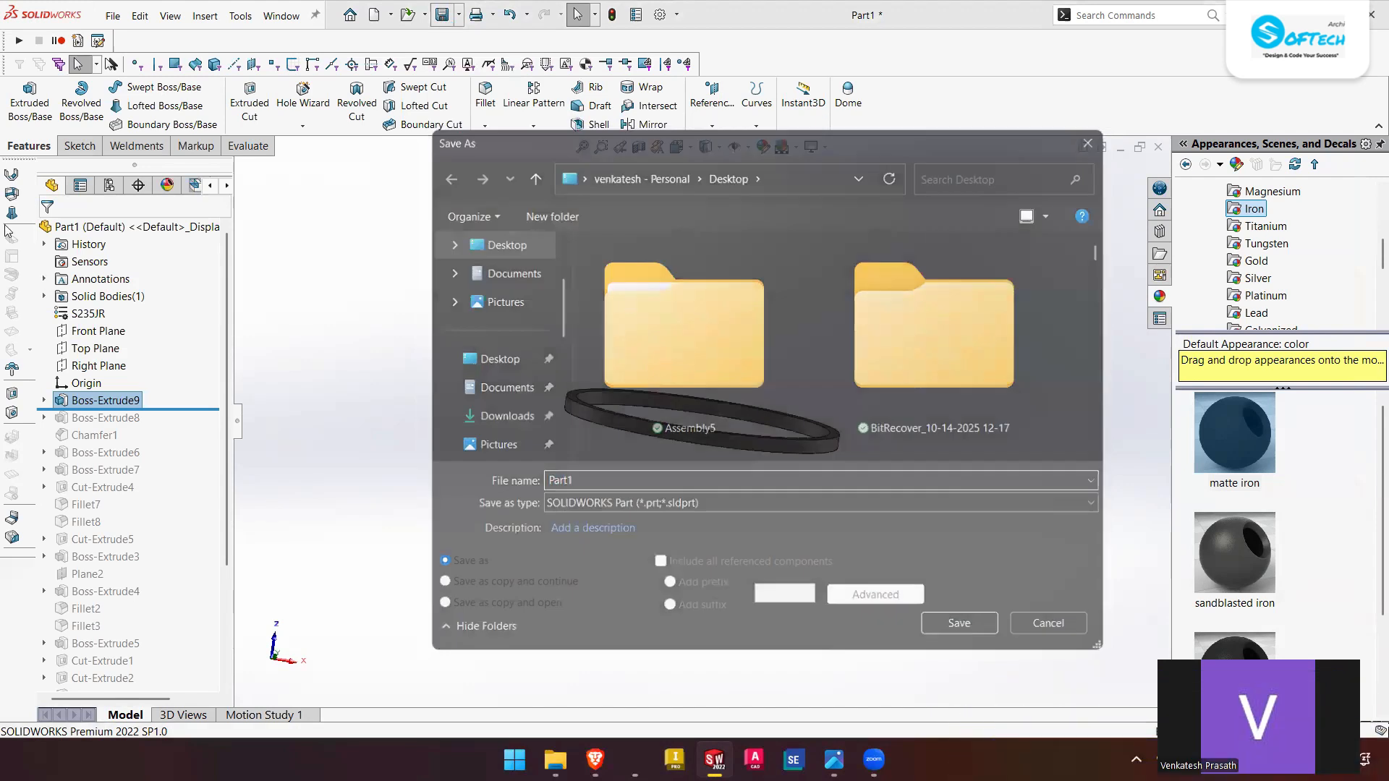
pyautogui.moveTo(593, 431); pyautogui.dragTo(678, 410, button='middle')
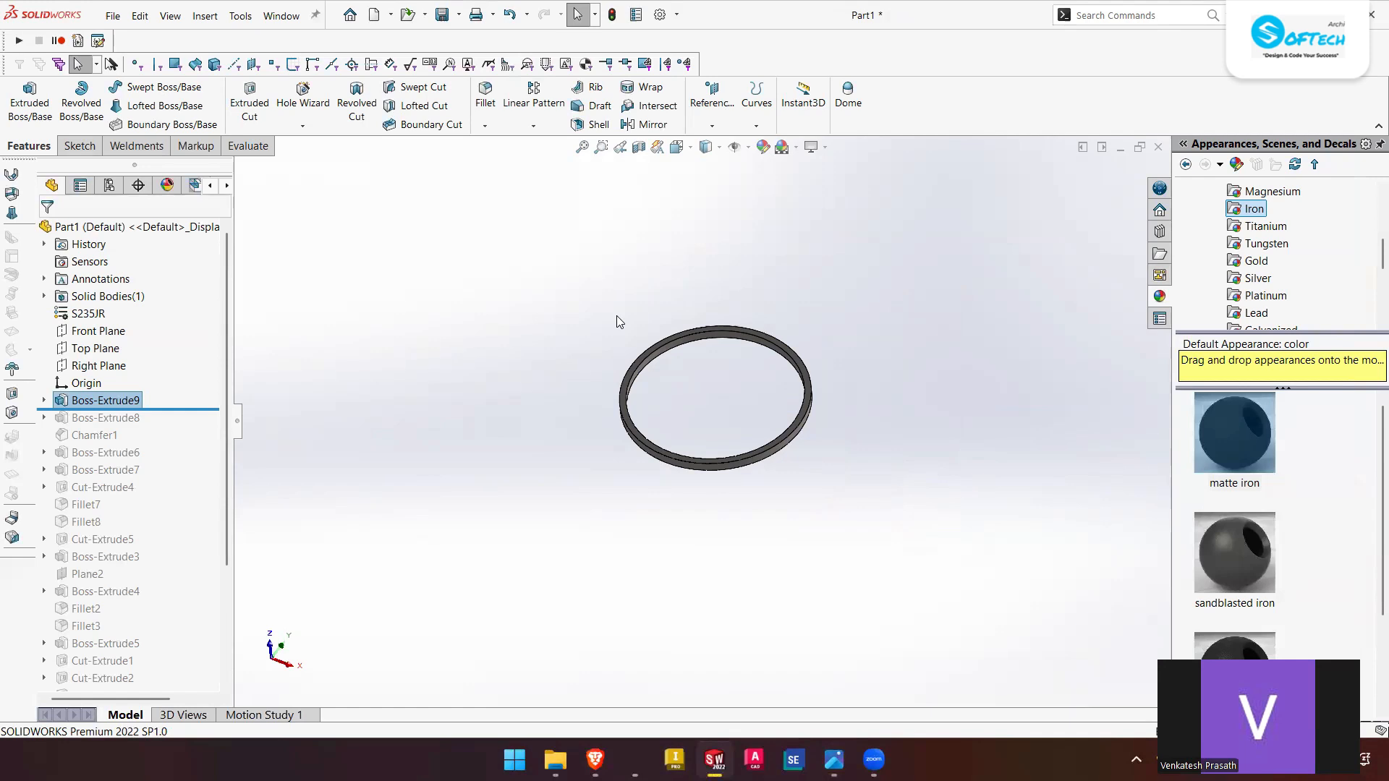
pyautogui.moveTo(589, 335); pyautogui.dragTo(734, 588, button='middle')
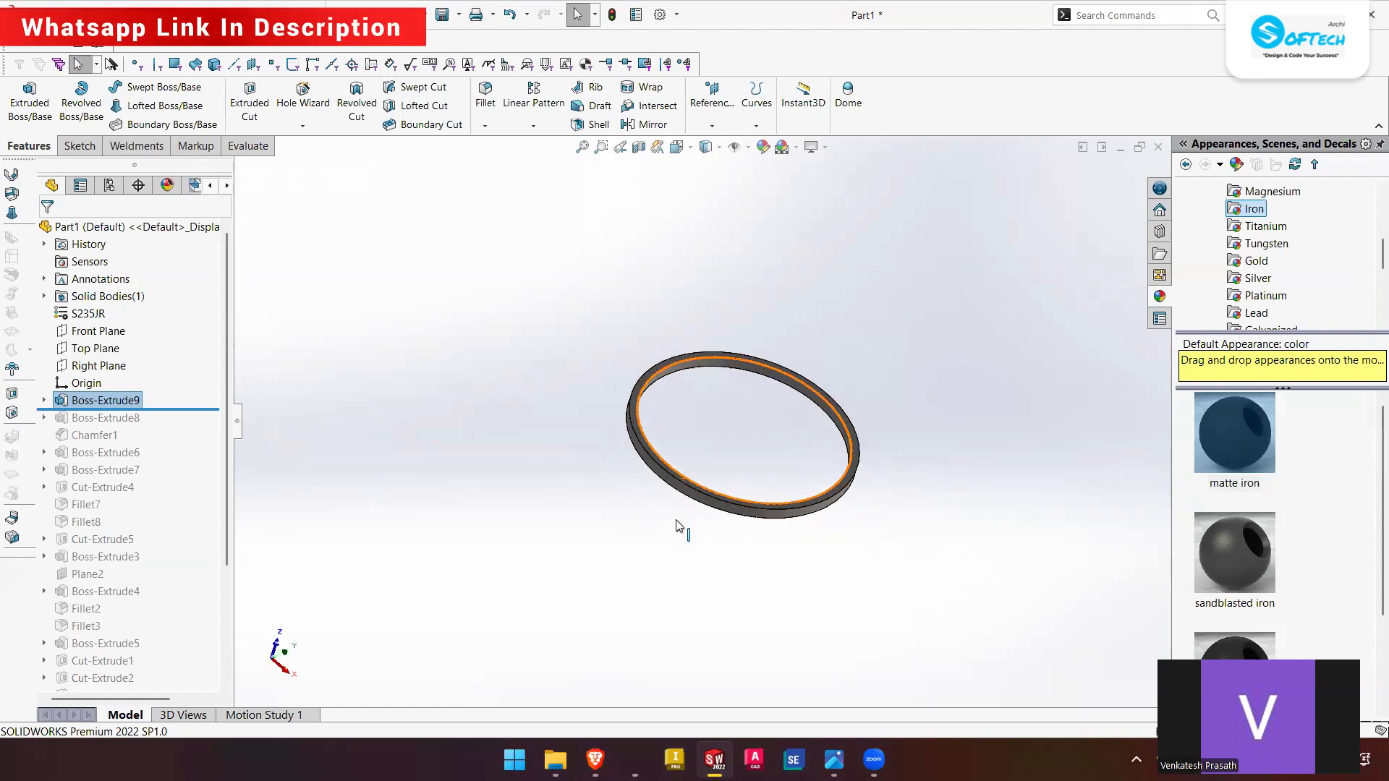
pyautogui.scroll(-2, 757, 455)
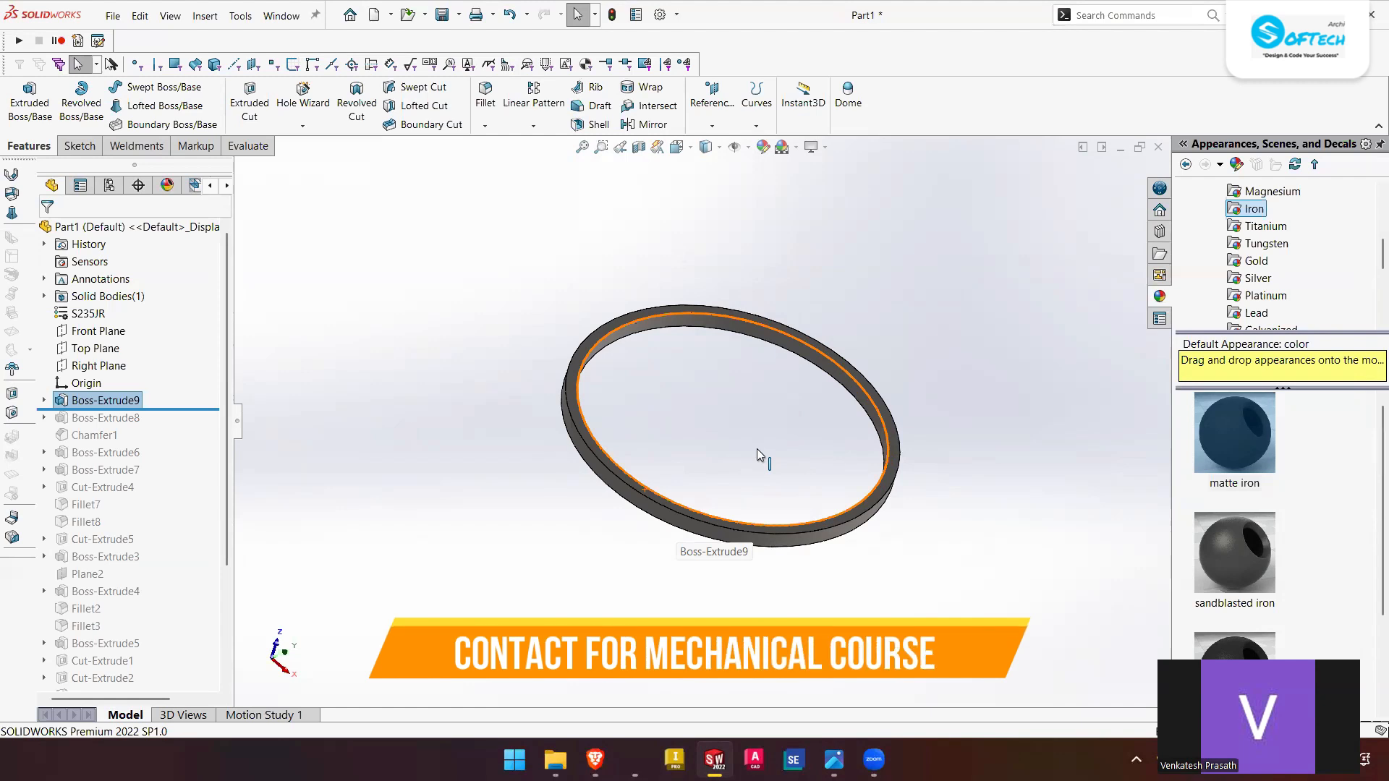
pyautogui.moveTo(723, 605); pyautogui.dragTo(679, 434, button='middle')
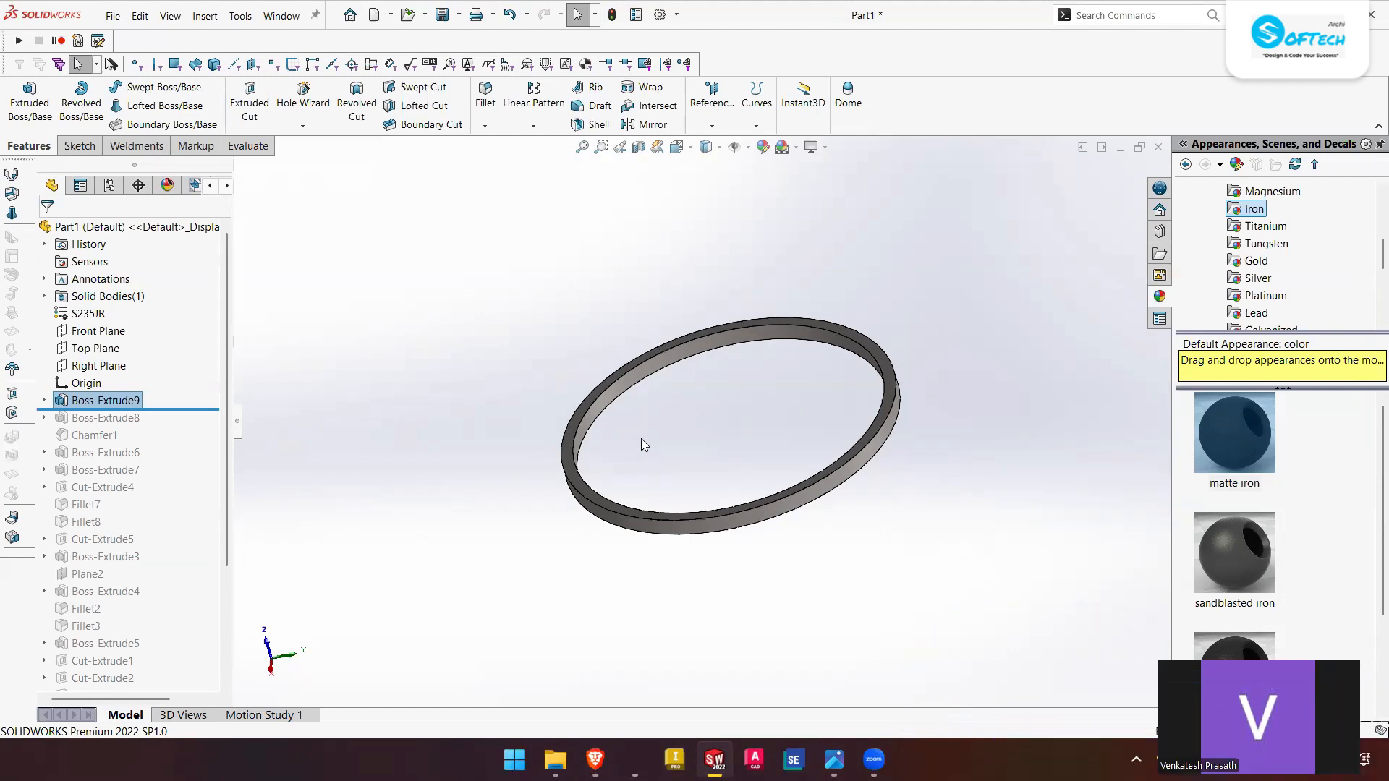
pyautogui.moveTo(691, 544); pyautogui.dragTo(701, 470, button='middle')
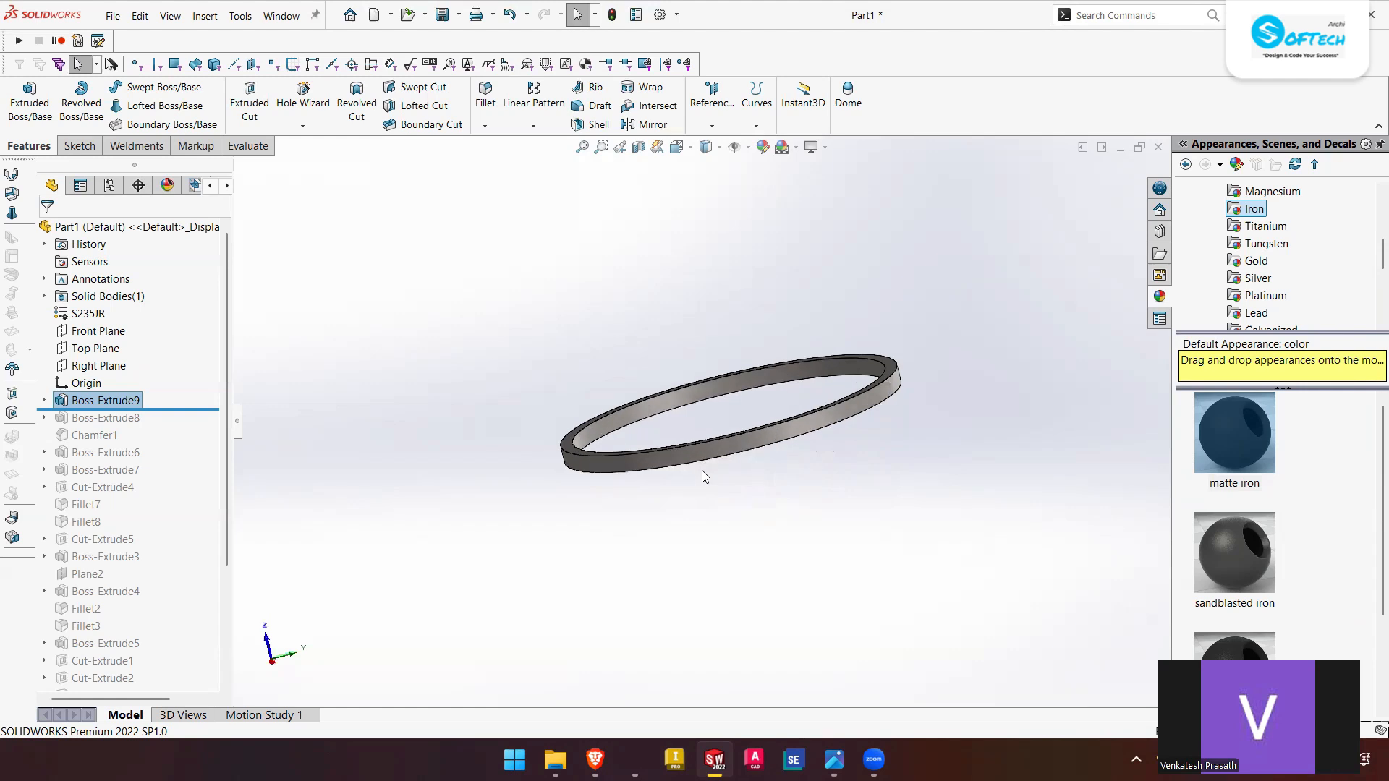
pyautogui.moveTo(702, 471)
pyautogui.mouseDown(button='middle')
pyautogui.moveTo(647, 494)
pyautogui.moveTo(682, 564)
pyautogui.moveTo(723, 384)
pyautogui.moveTo(701, 388)
pyautogui.moveTo(695, 462)
pyautogui.mouseUp(button='middle')
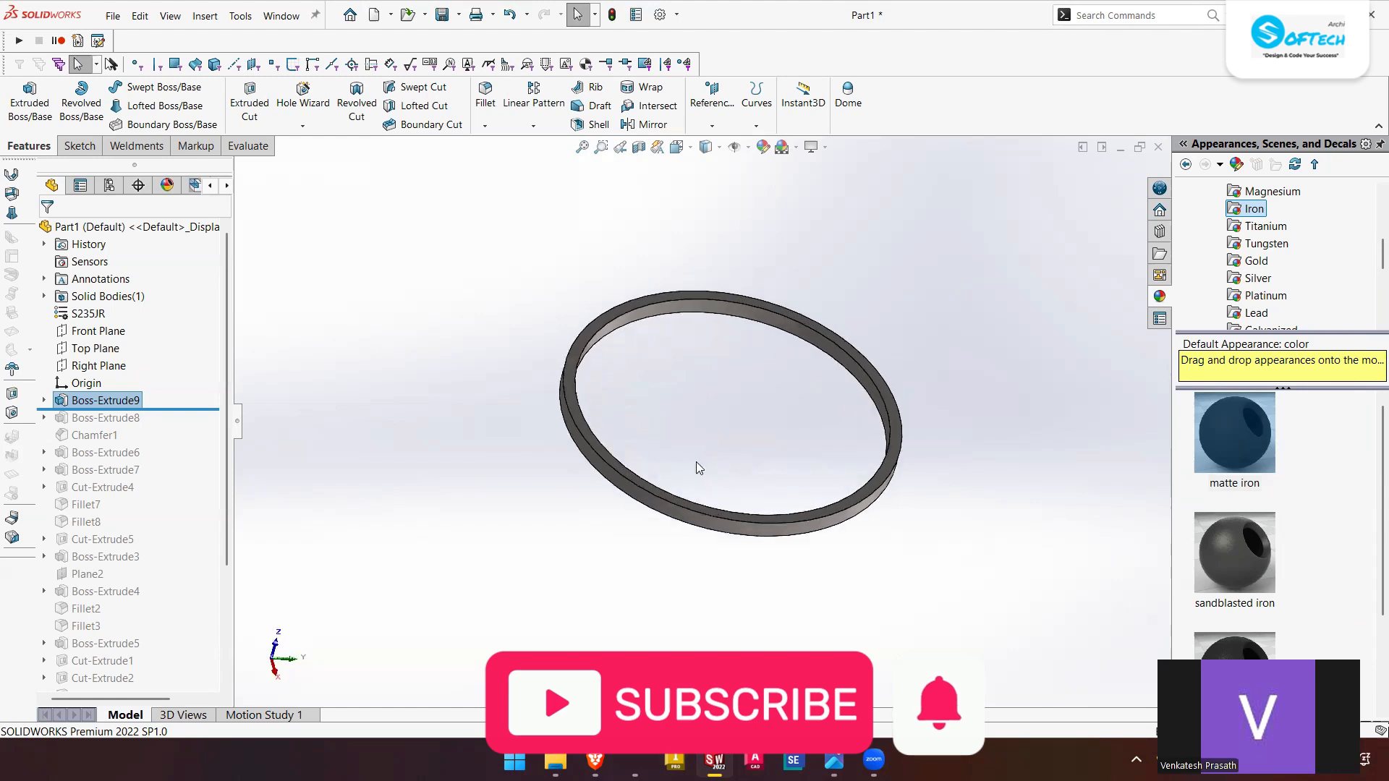